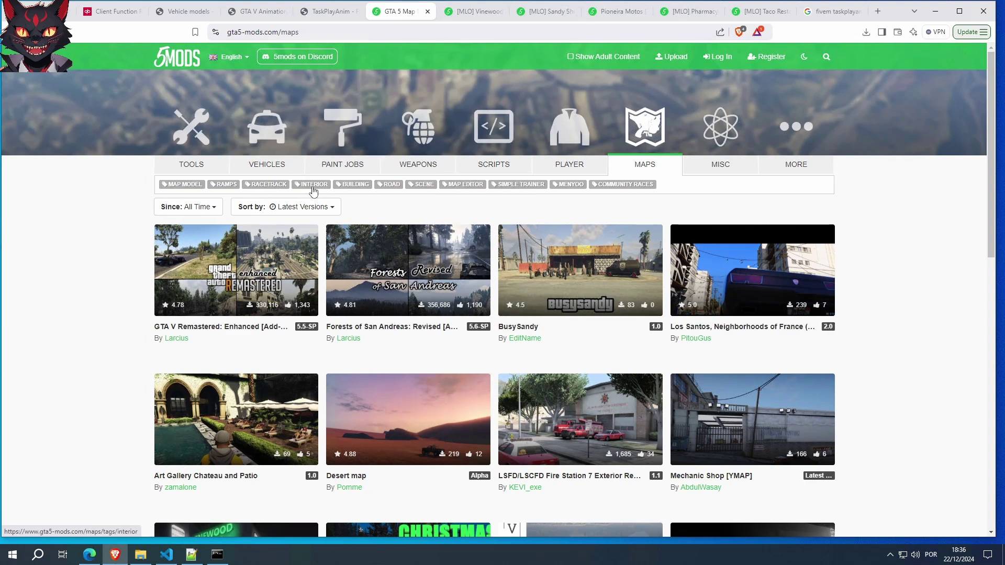
# Filter the maps by the Interior tag and open the [MLO] Vinewood Plaza 24/7 [Add-On SP / FiveM] mod page
pyautogui.click(316, 187)
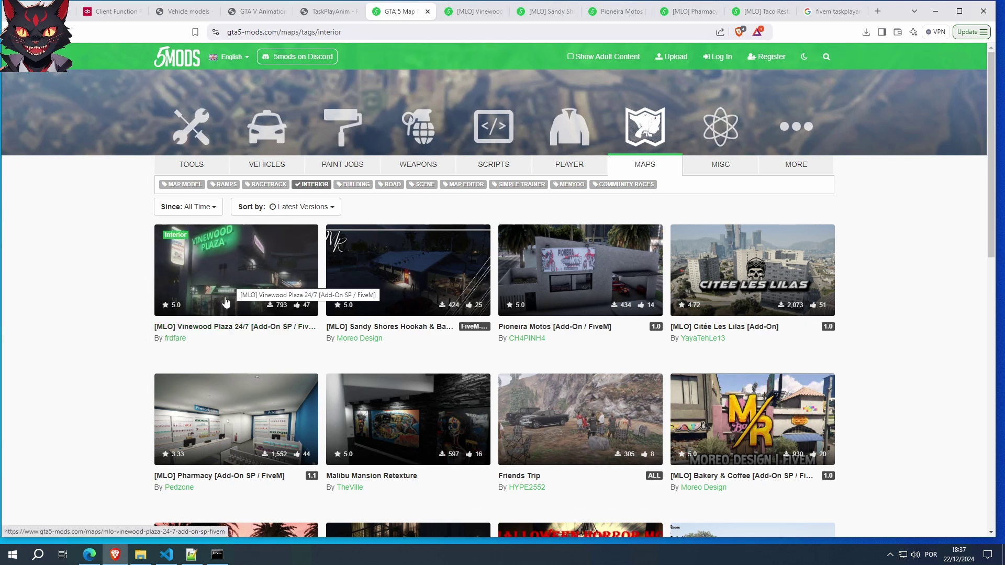
pyautogui.click(225, 333)
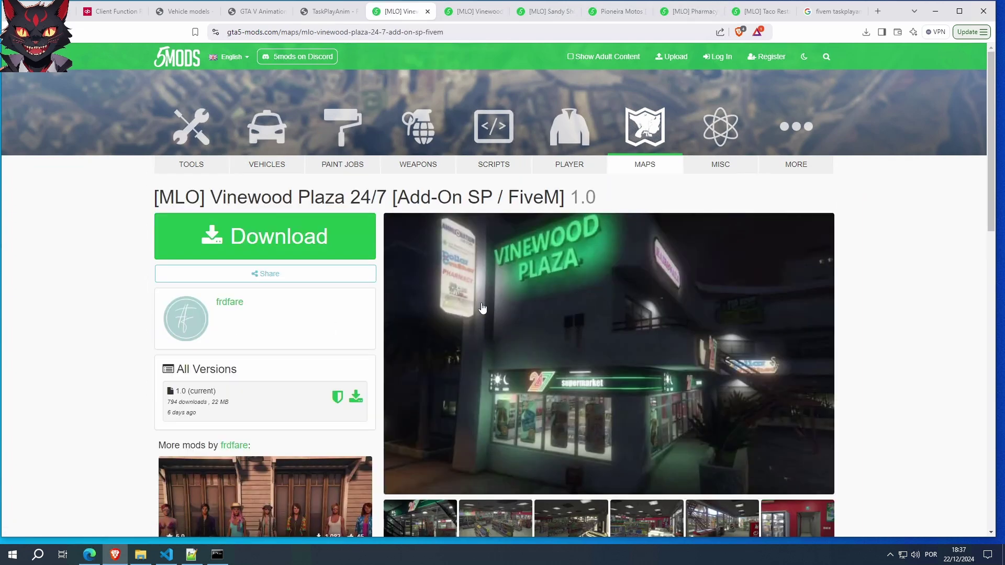
pyautogui.scroll(-2, 635, 305)
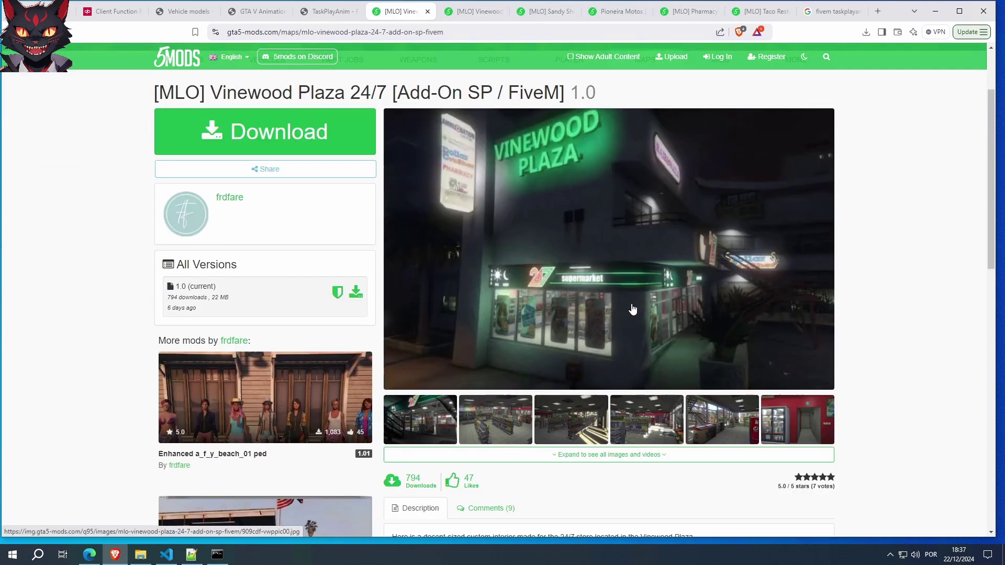
pyautogui.scroll(1, 632, 309)
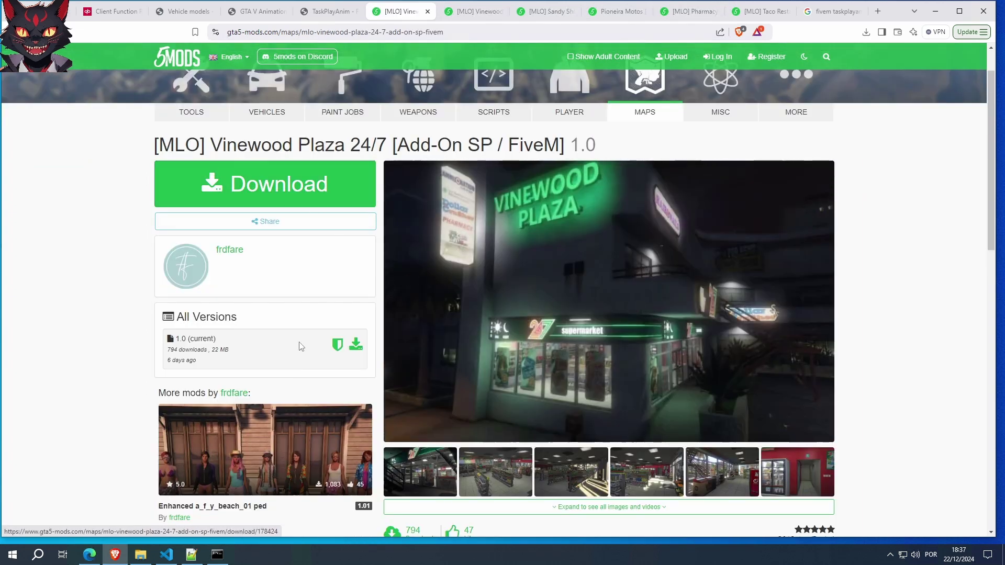
# Look through the Vinewood Plaza 24/7 gallery images up to the map location image, then close the gallery
pyautogui.click(427, 475)
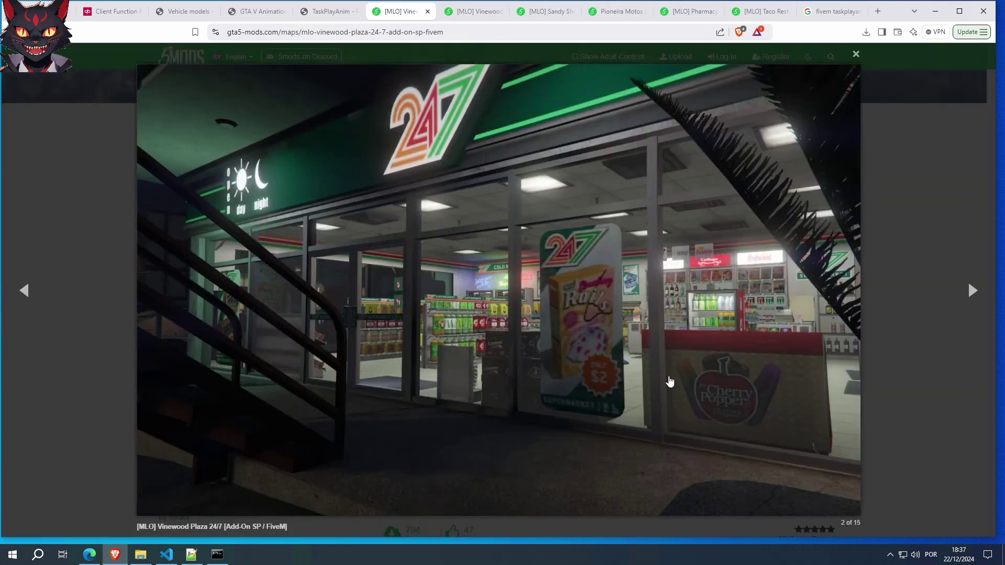
pyautogui.click(973, 294)
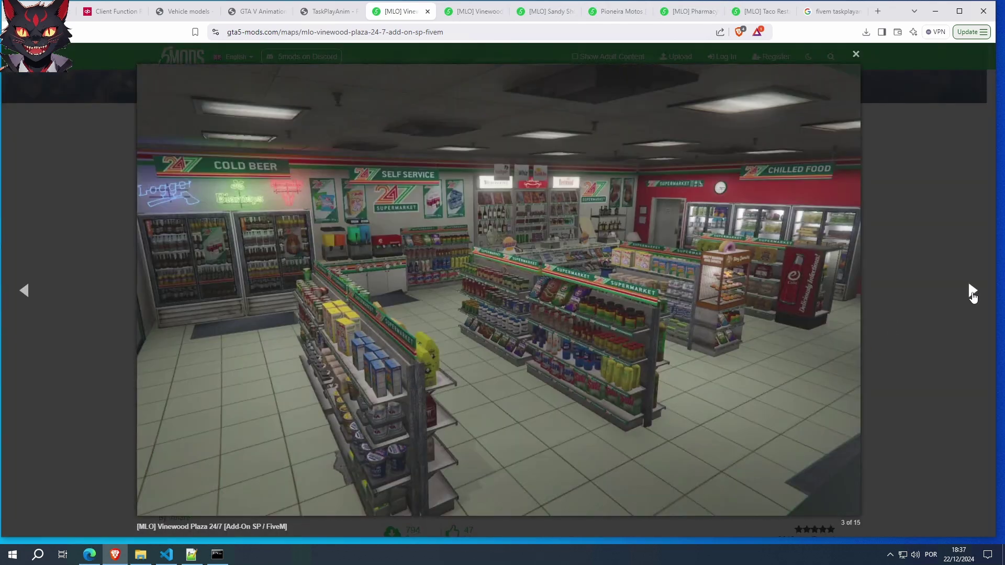
pyautogui.click(973, 292)
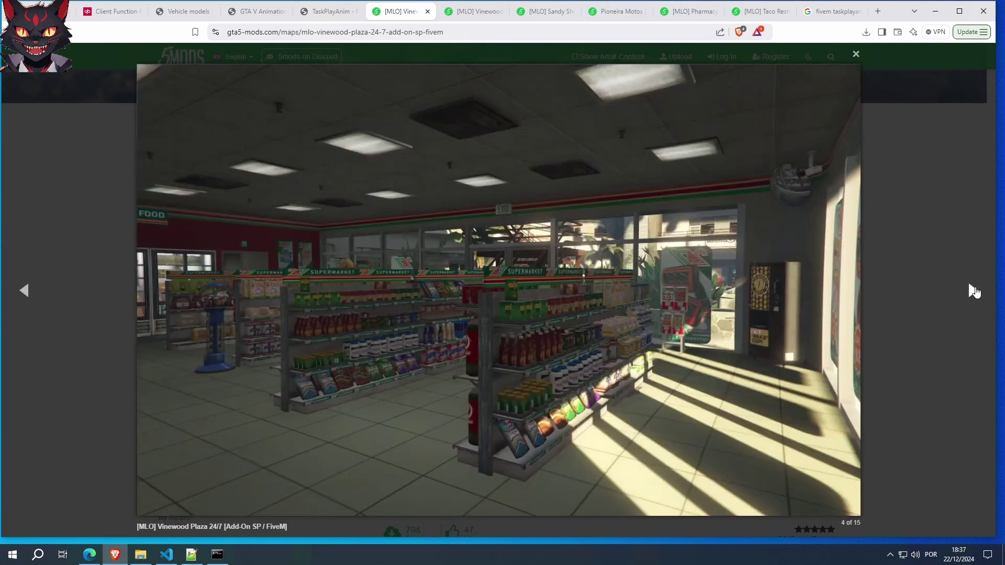
pyautogui.click(974, 292)
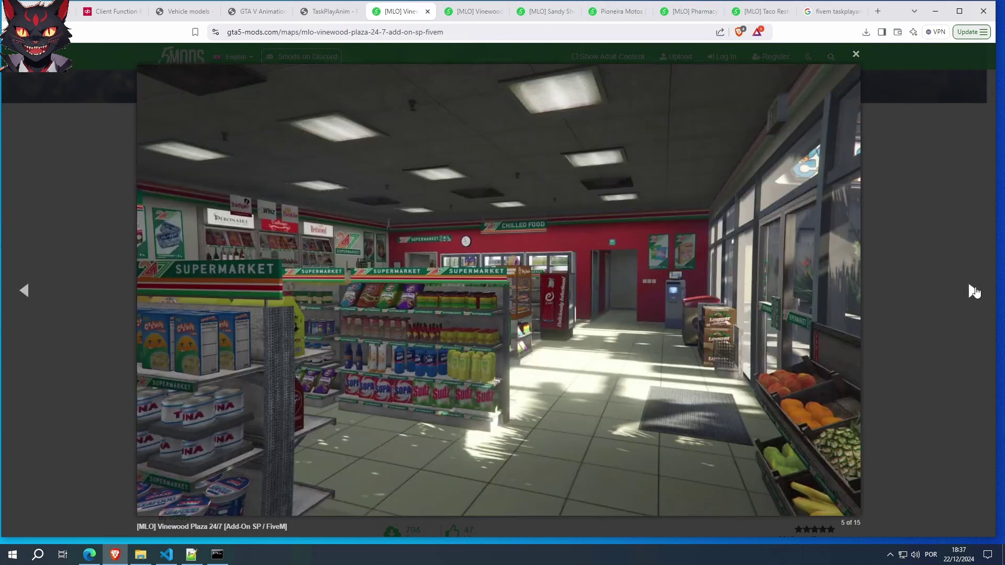
pyautogui.click(973, 291)
pyautogui.click(974, 292)
pyautogui.click(973, 292)
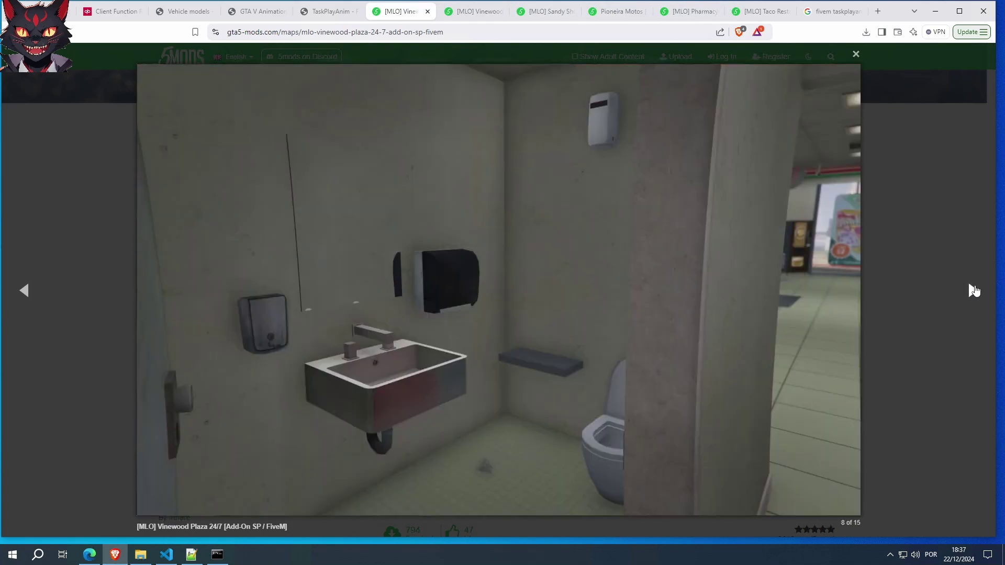
pyautogui.click(973, 291)
pyautogui.click(973, 292)
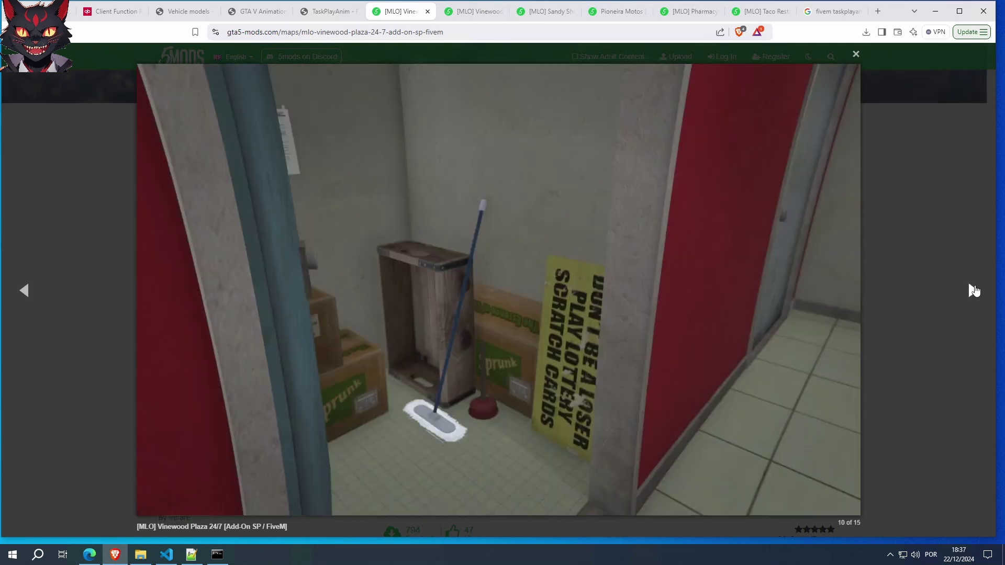
pyautogui.click(973, 292)
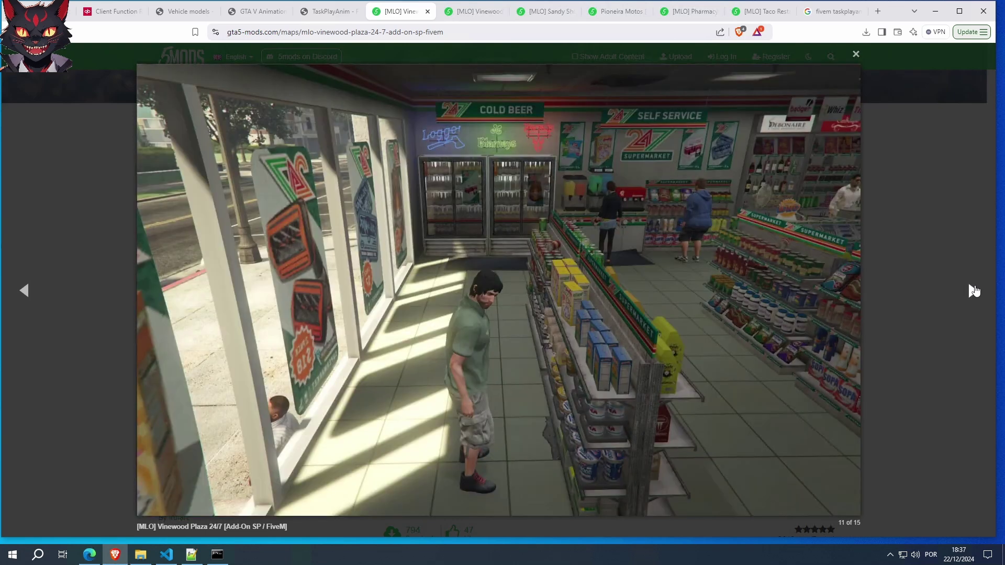
pyautogui.click(974, 291)
pyautogui.click(974, 292)
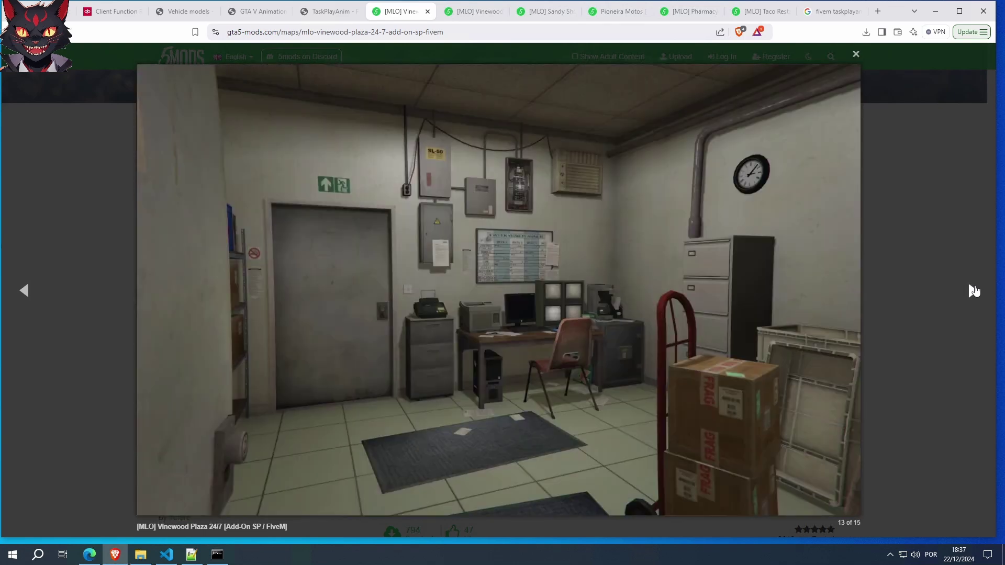
pyautogui.click(974, 292)
pyautogui.click(973, 291)
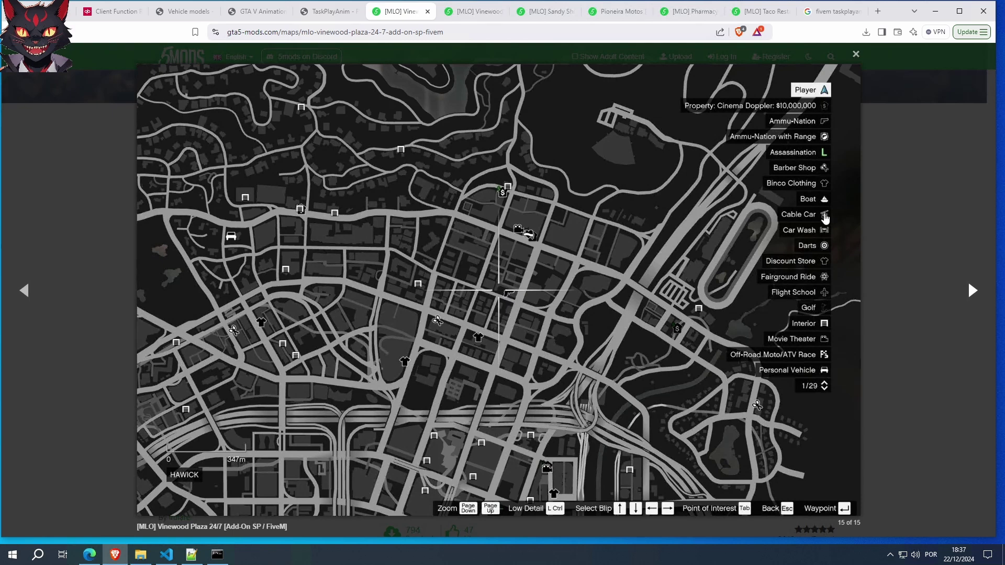
pyautogui.click(35, 152)
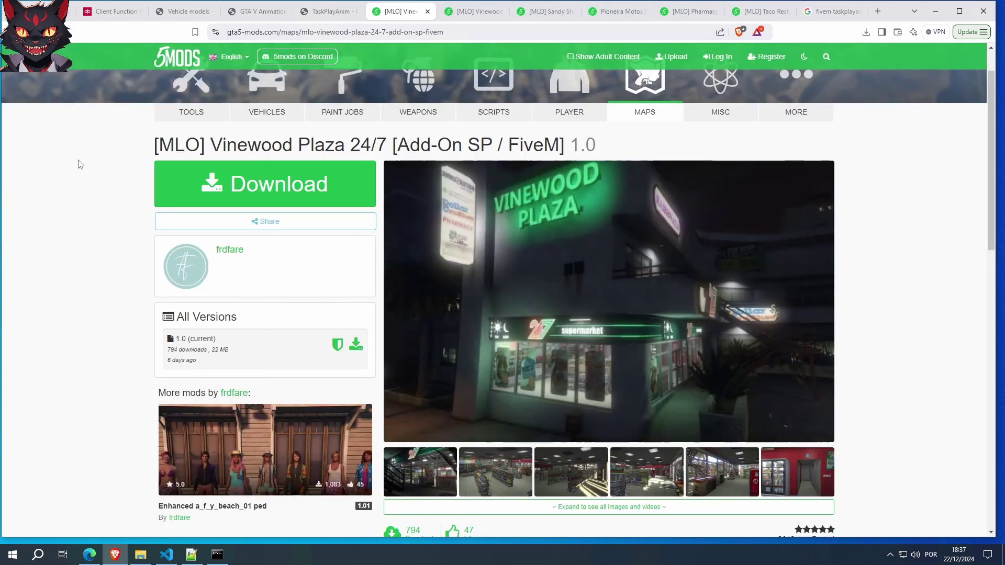
# Download the Vinewood Plaza 24/7 mod and save 9a1617-VinewoodPlaza247shopv10.zip in the MLOs folder inside Downloads
pyautogui.click(308, 186)
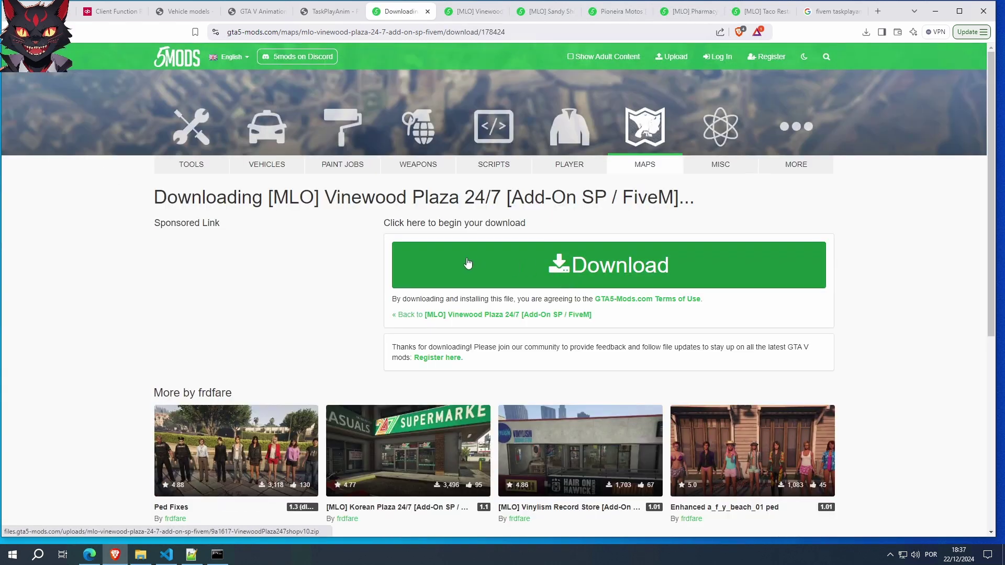
pyautogui.click(576, 266)
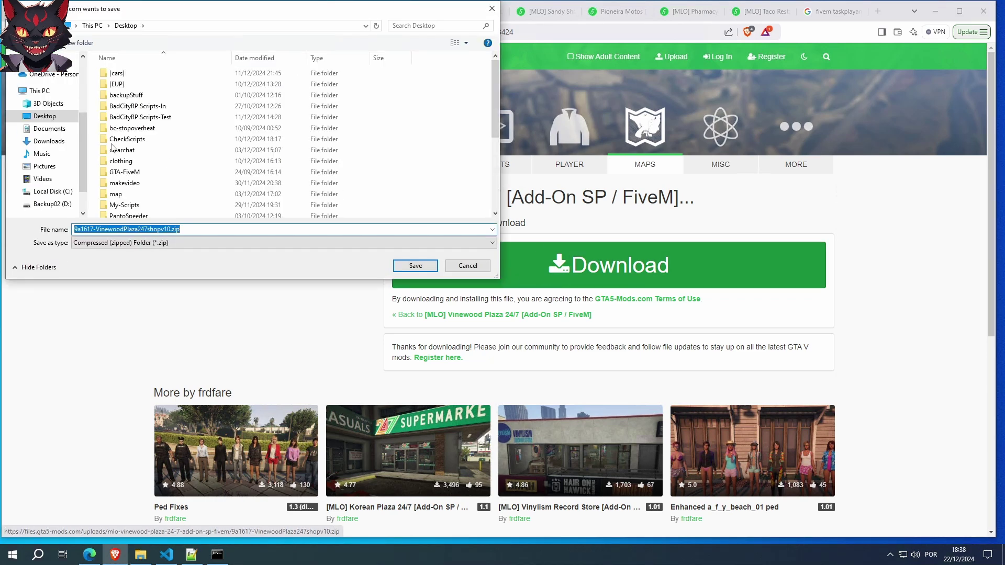
pyautogui.click(43, 141)
pyautogui.click(119, 88)
pyautogui.doubleClick(119, 88)
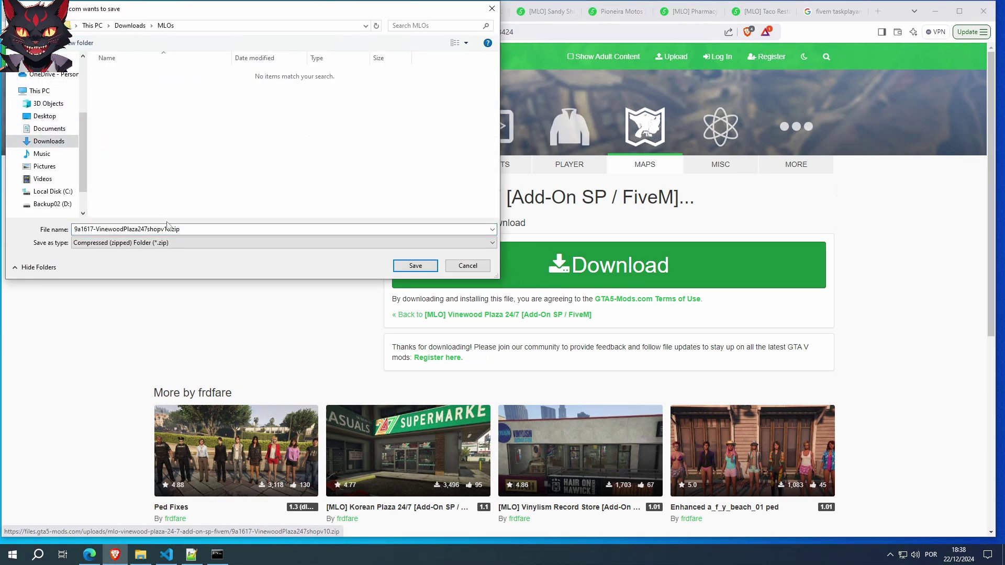
pyautogui.click(416, 267)
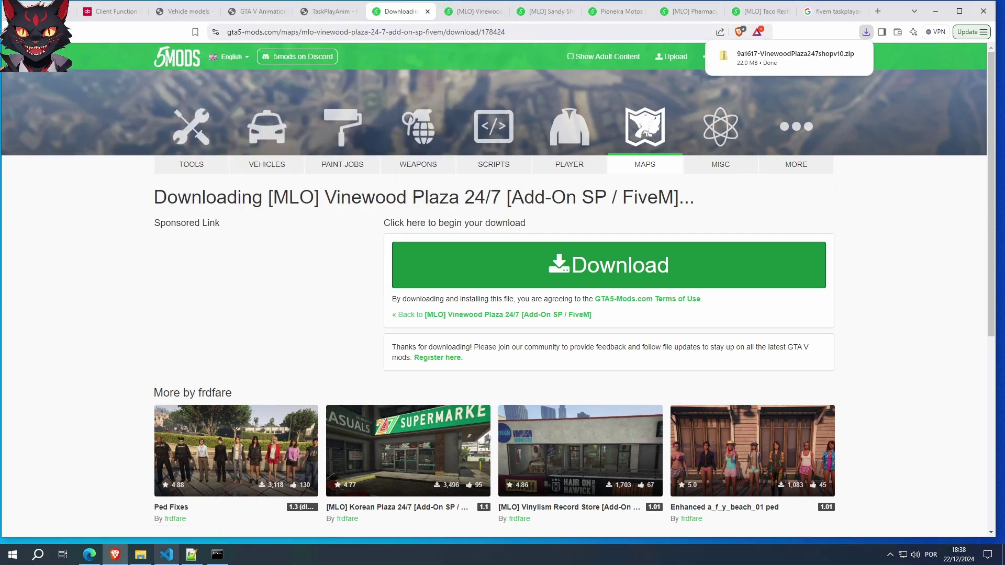
# Switch to File Explorer and open the Downloads MLOs folder in a second window beside the server folder
pyautogui.click(141, 555)
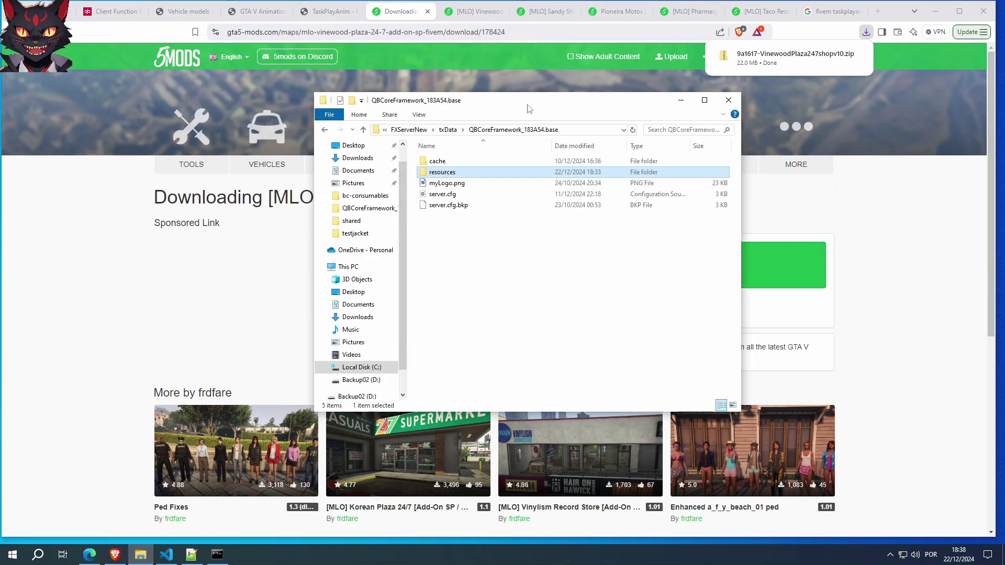
pyautogui.moveTo(530, 102); pyautogui.dragTo(653, 113)
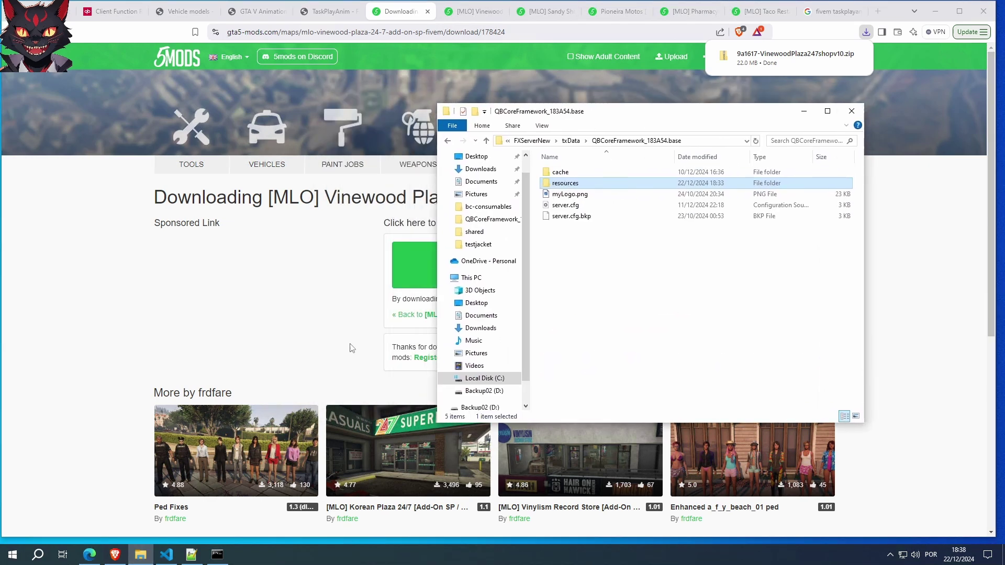
pyautogui.rightClick(480, 170)
pyautogui.click(513, 196)
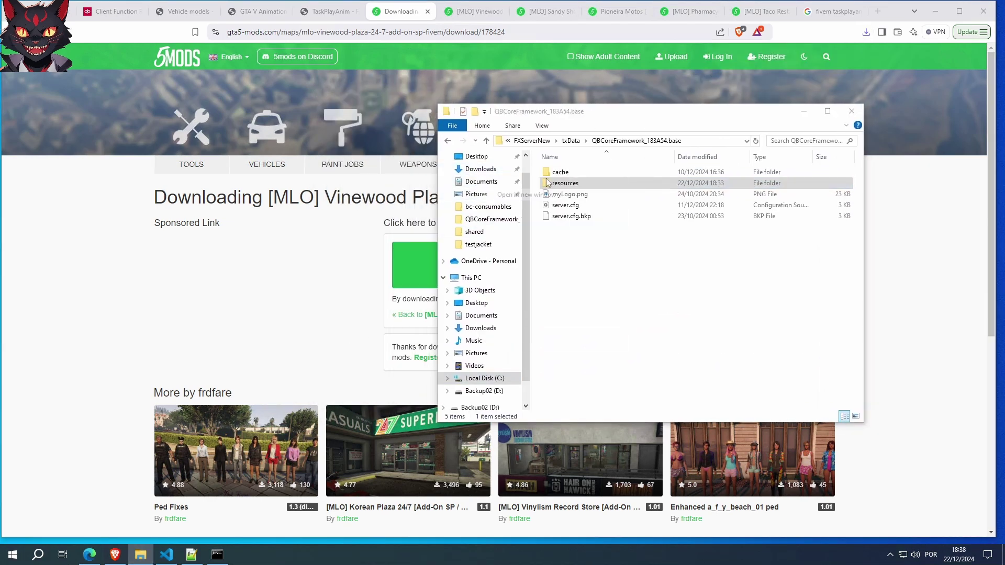
pyautogui.moveTo(638, 132); pyautogui.dragTo(194, 66)
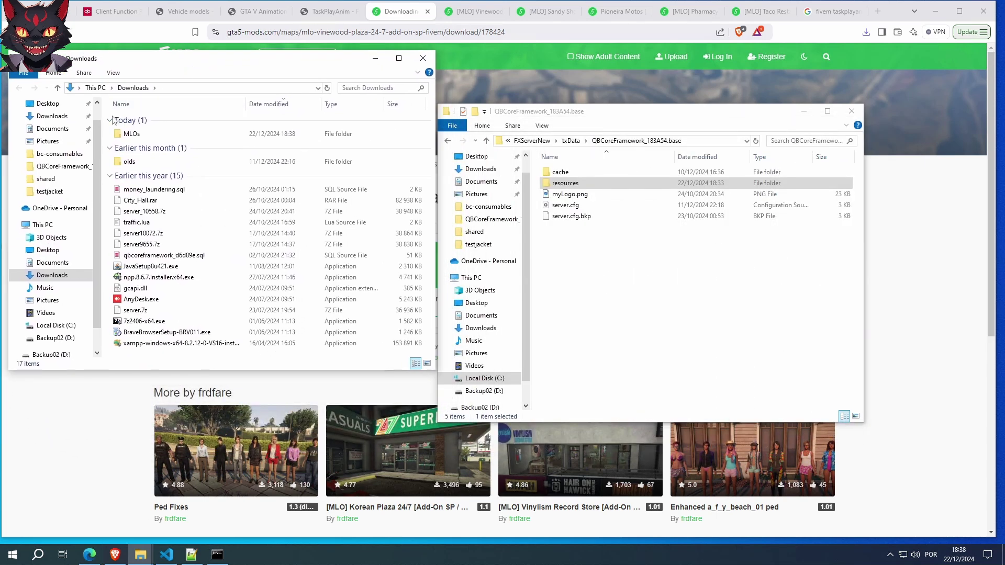
pyautogui.doubleClick(128, 134)
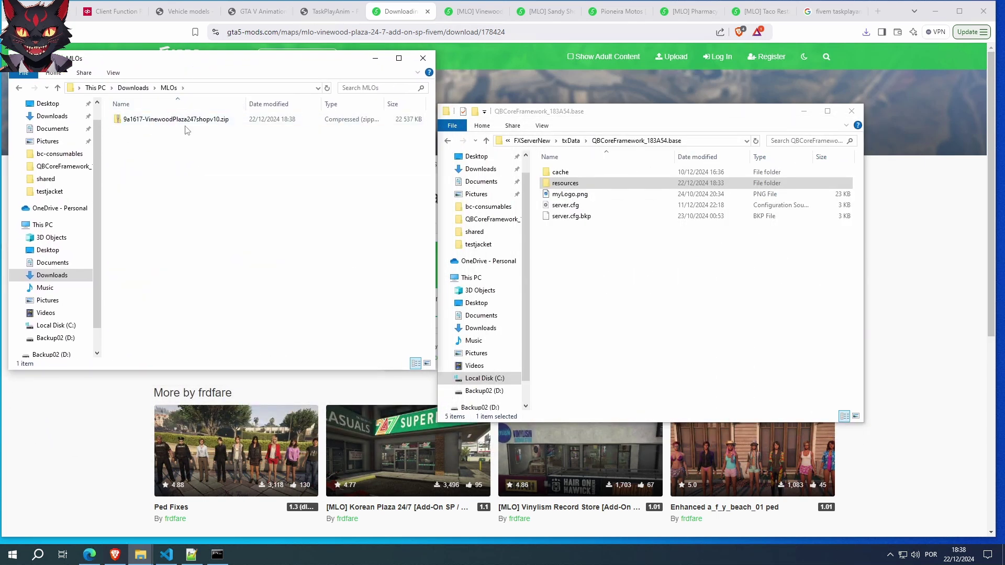
# Look into the [mlos] folder inside the resources folder of QBCoreFramework_183A54.base
pyautogui.click(672, 287)
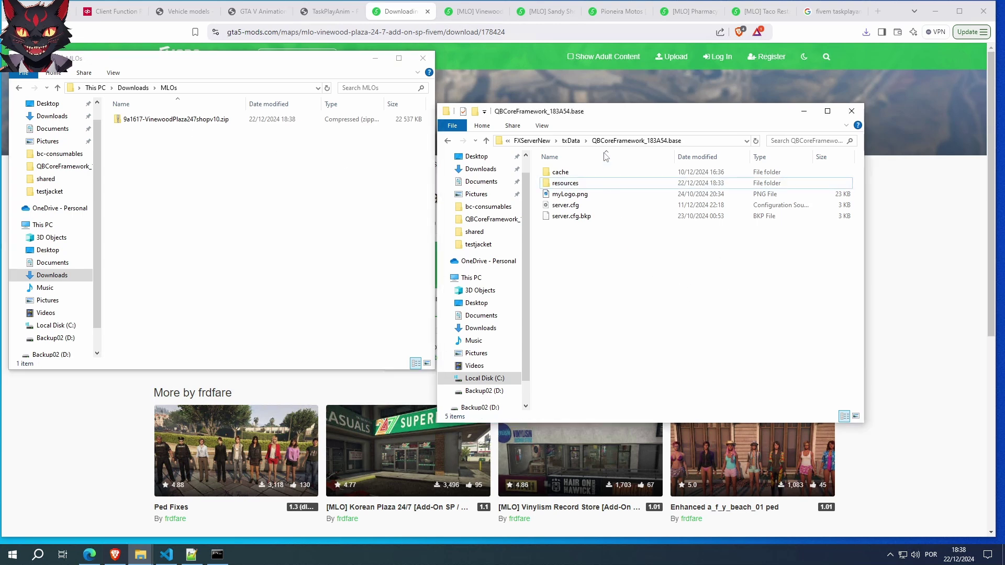
pyautogui.moveTo(605, 114); pyautogui.dragTo(608, 108)
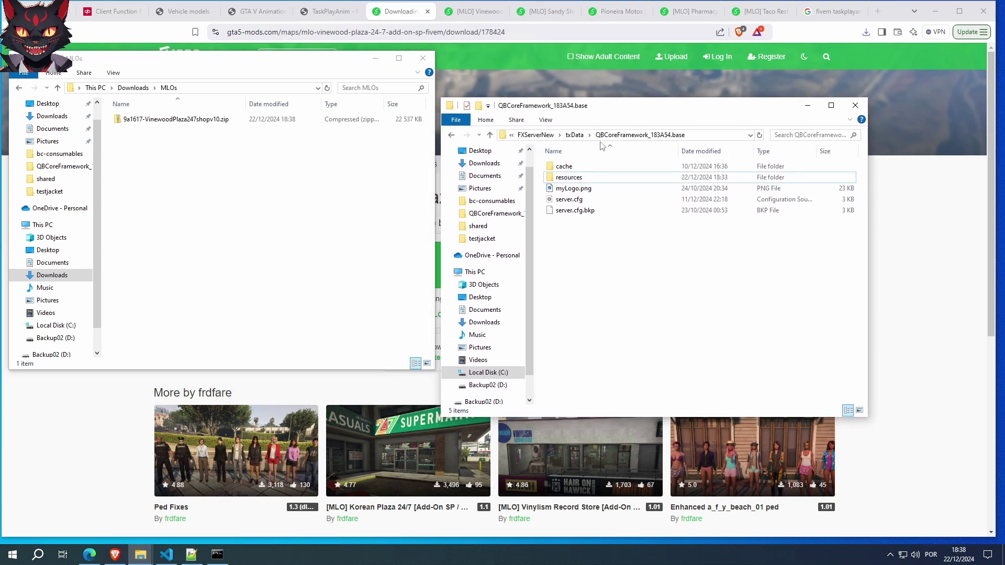
pyautogui.doubleClick(560, 178)
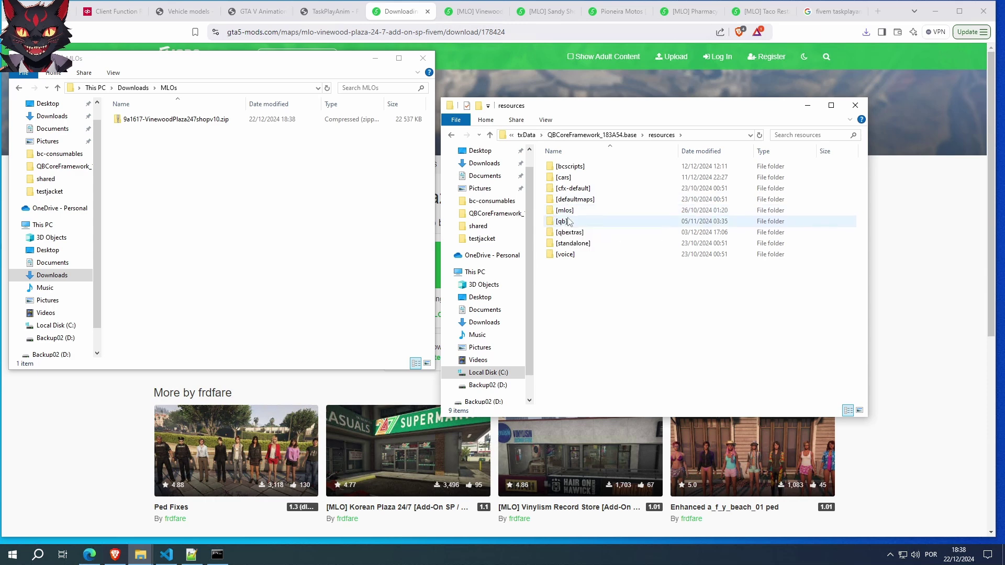
pyautogui.doubleClick(565, 213)
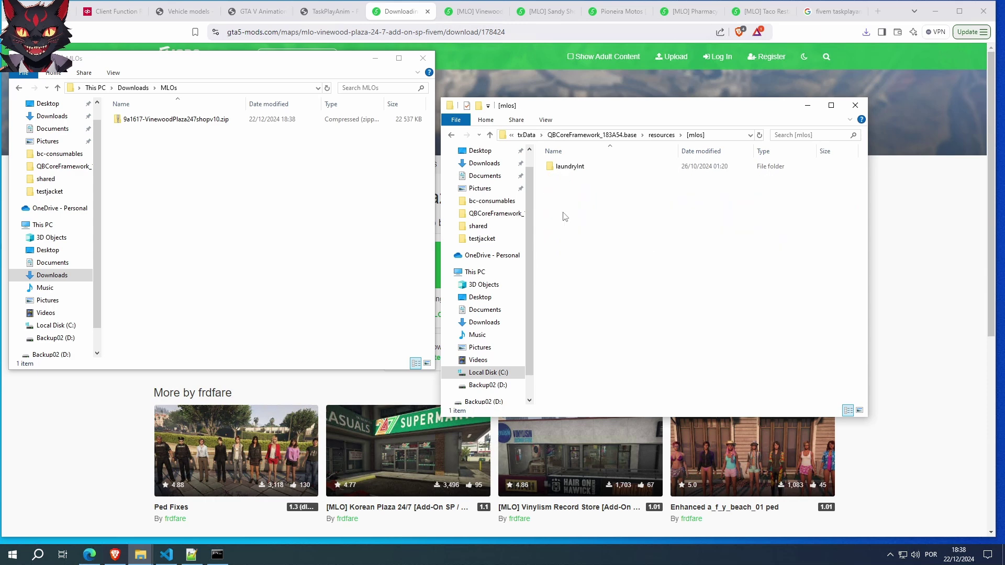
# Return to the QBCoreFramework_183A54.base folder and open server.cfg in Notepad++
pyautogui.click(656, 136)
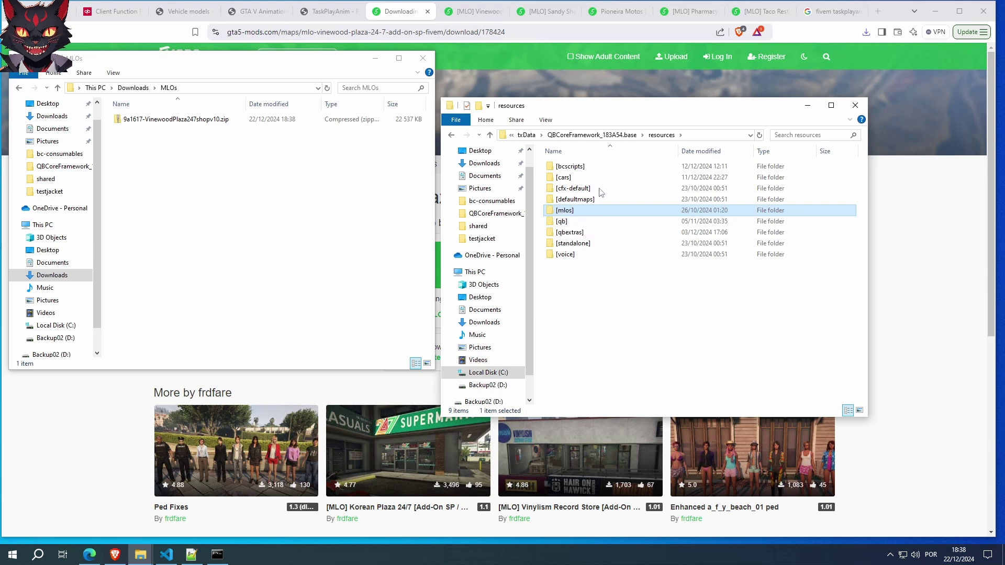
pyautogui.click(566, 135)
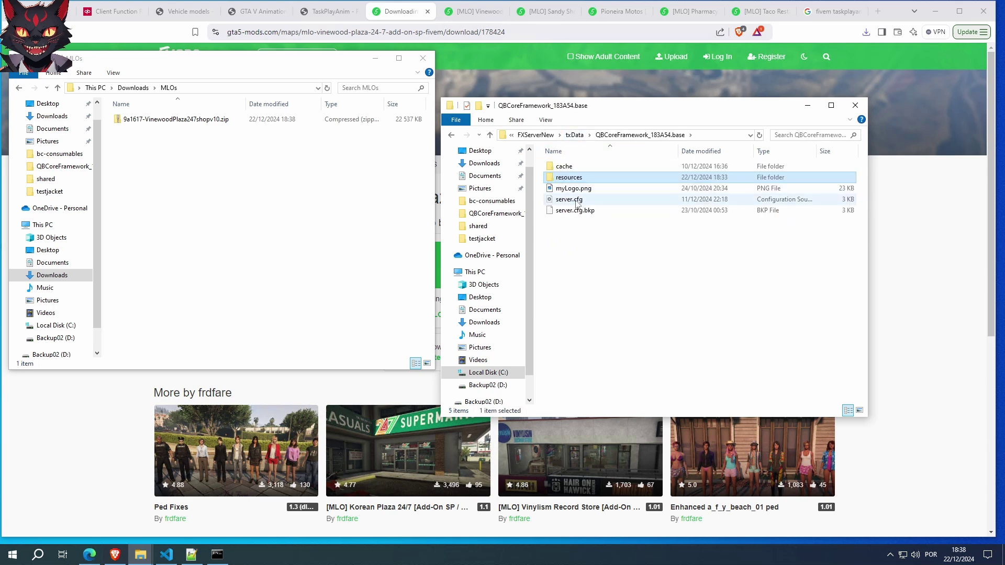
pyautogui.click(577, 203)
pyautogui.rightClick(574, 200)
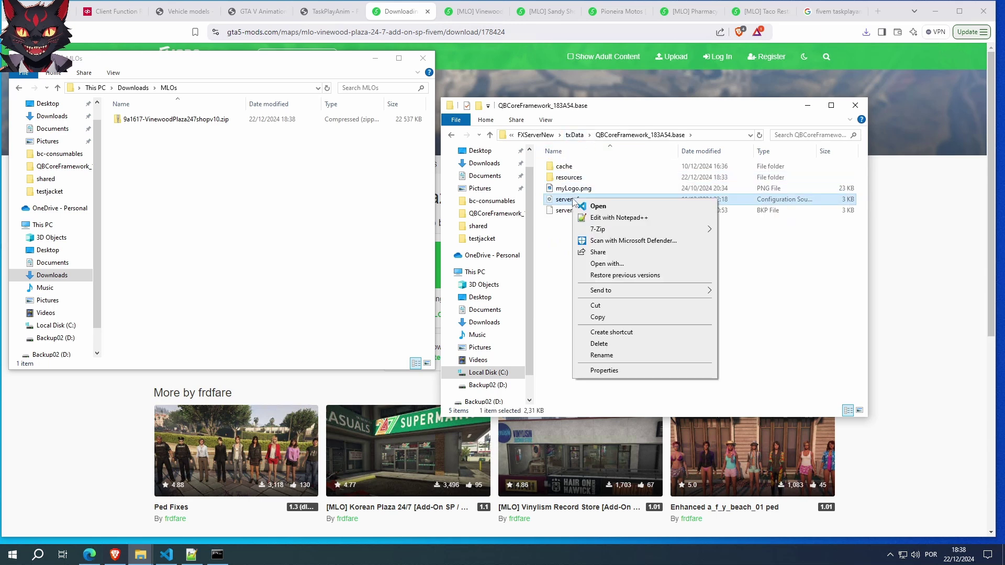
pyautogui.click(604, 218)
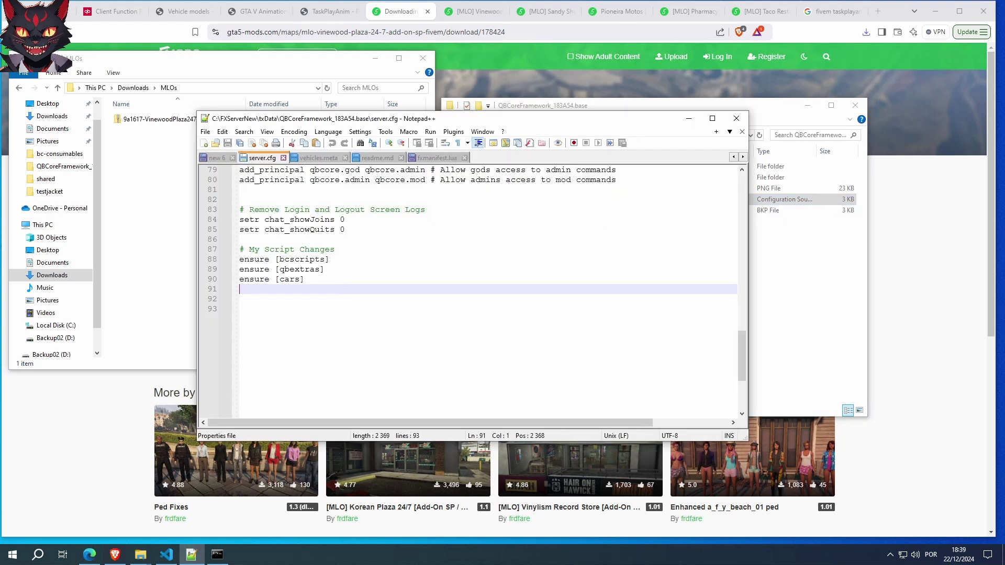
# Move the "# MLOs" comment and its "ensure [mlos]" line to the end of server.cfg, below "ensure [cars]"
pyautogui.scroll(8, 471, 294)
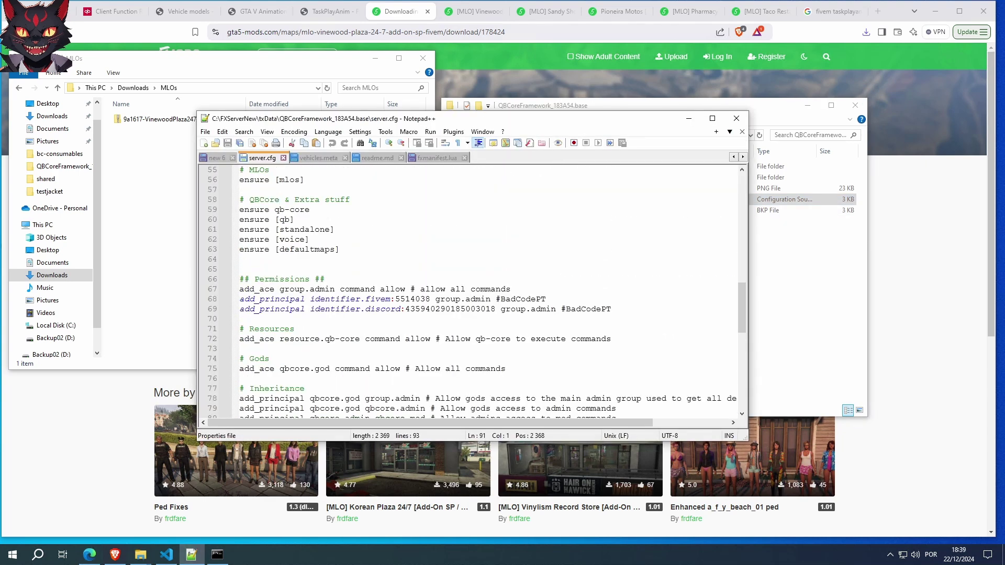
pyautogui.scroll(1, 471, 293)
pyautogui.moveTo(240, 200); pyautogui.dragTo(304, 209)
pyautogui.hotkey('ctrl', 'c')
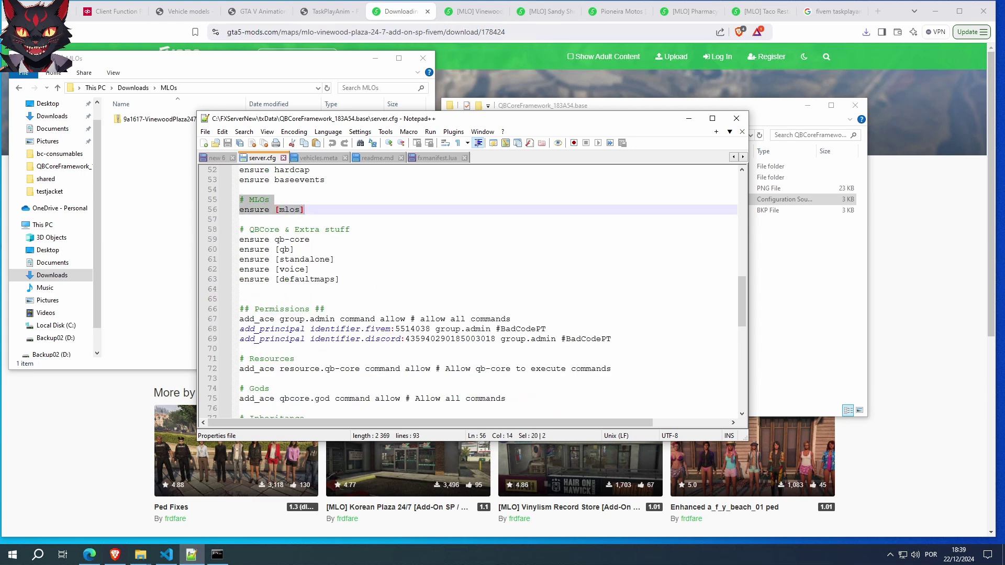
pyautogui.press('Delete')
pyautogui.scroll(-7, 471, 293)
pyautogui.click(366, 349)
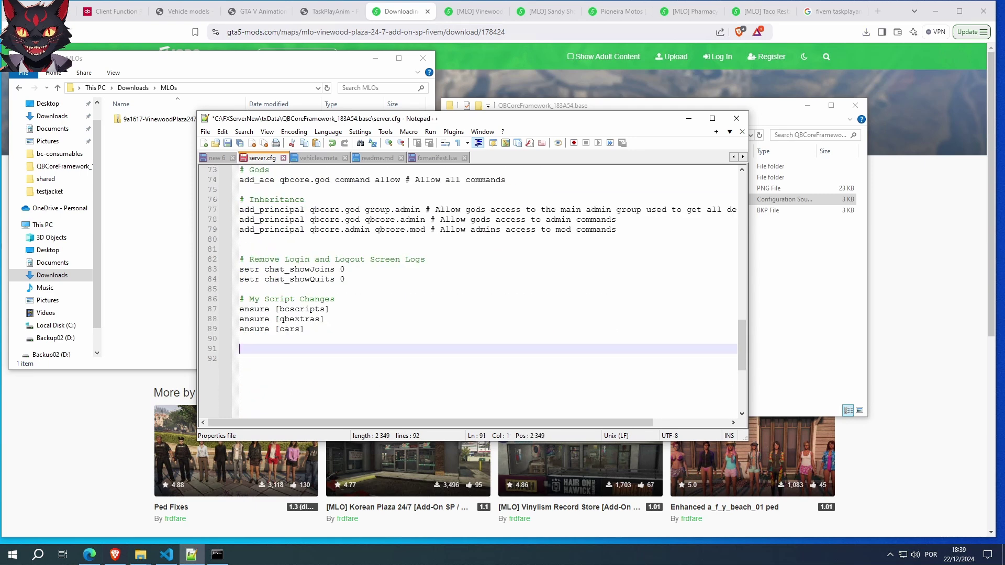
pyautogui.hotkey('ctrl', 'v')
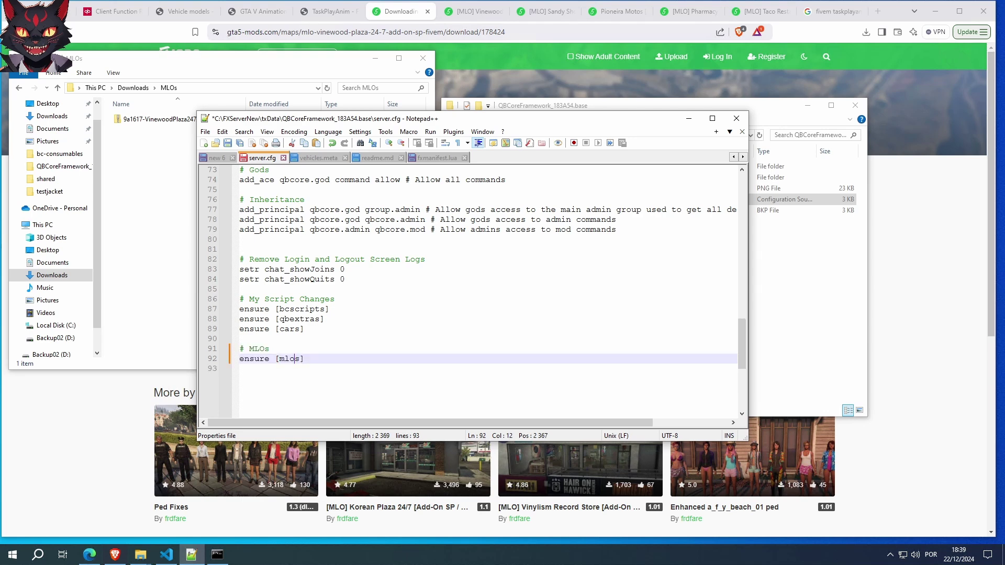
# Save server.cfg with the [mlos] entry at its end and close Notepad++
pyautogui.click(241, 369)
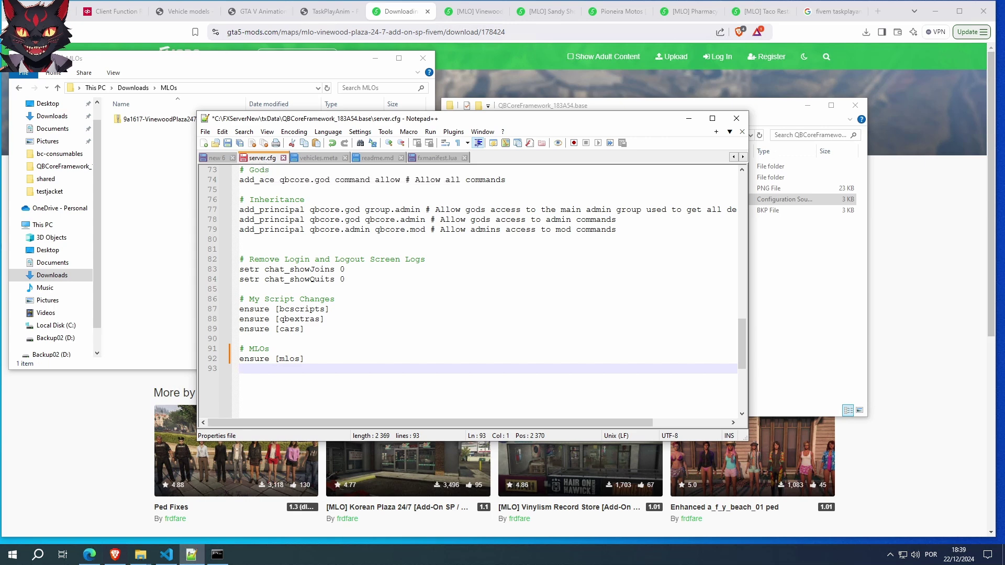
pyautogui.click(269, 349)
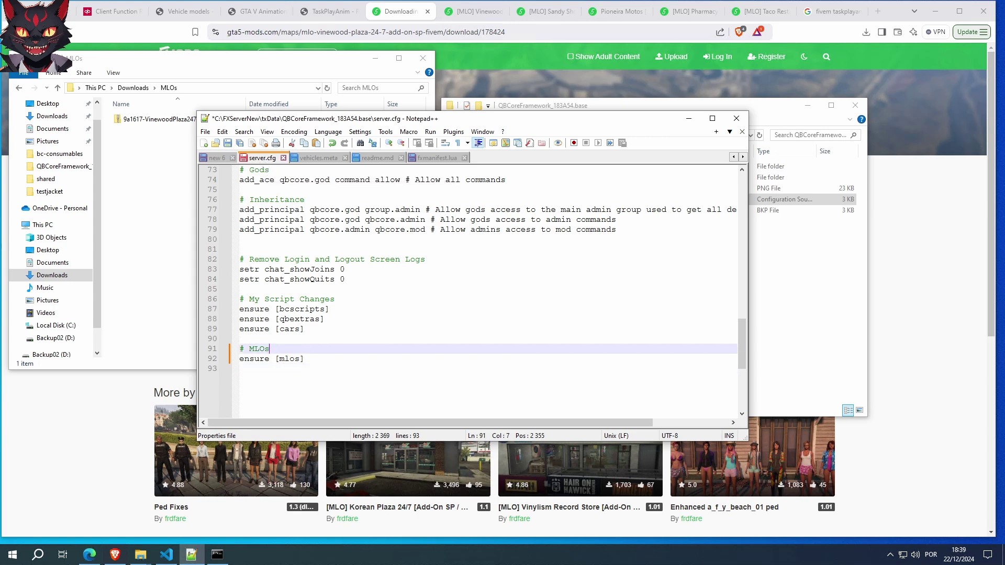
pyautogui.click(228, 142)
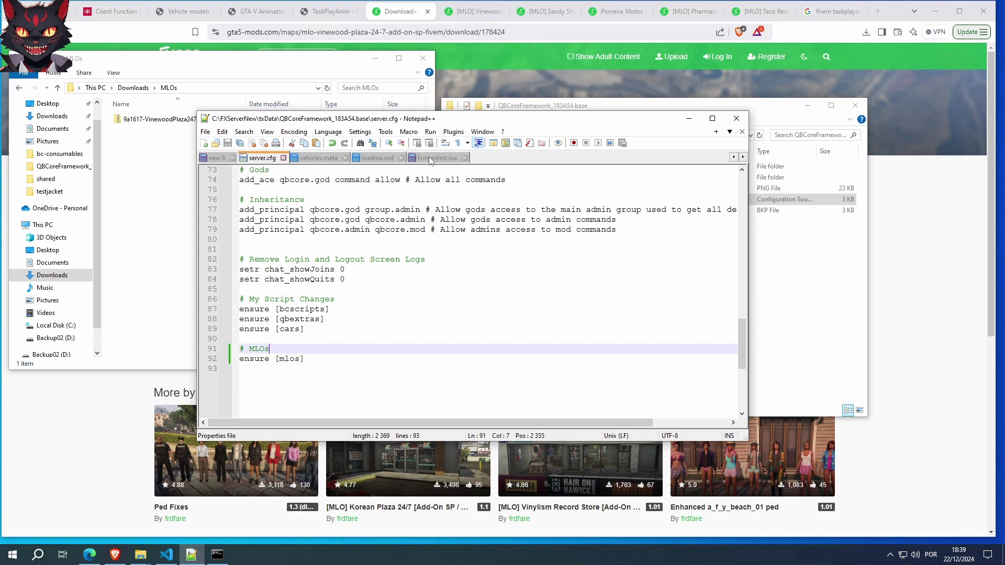
pyautogui.click(737, 119)
# Open the server's resources\[mlos] folder and extract 9a1617-VinewoodPlaza247shopv10.zip within the Downloads MLOs folder
pyautogui.doubleClick(566, 178)
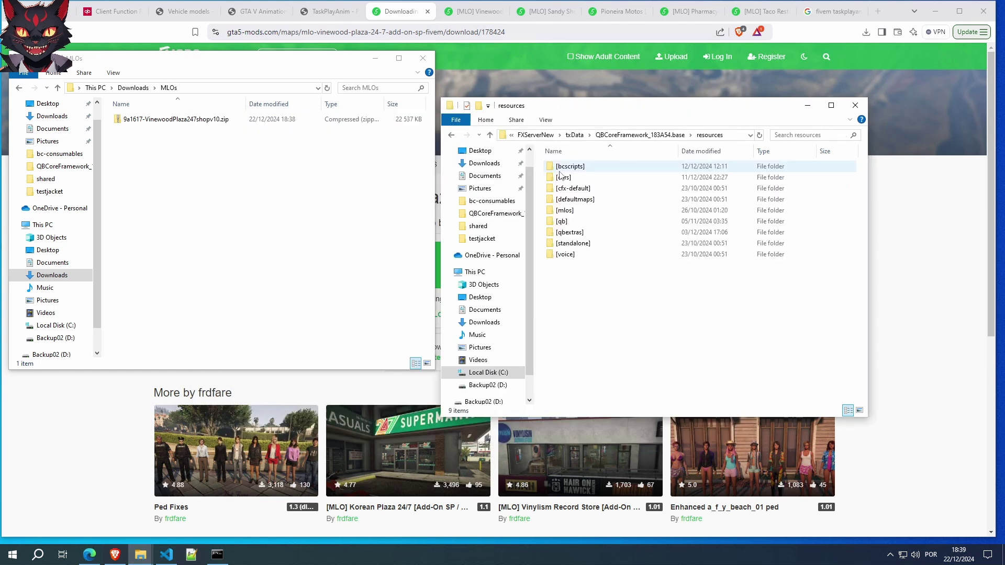
pyautogui.doubleClick(564, 211)
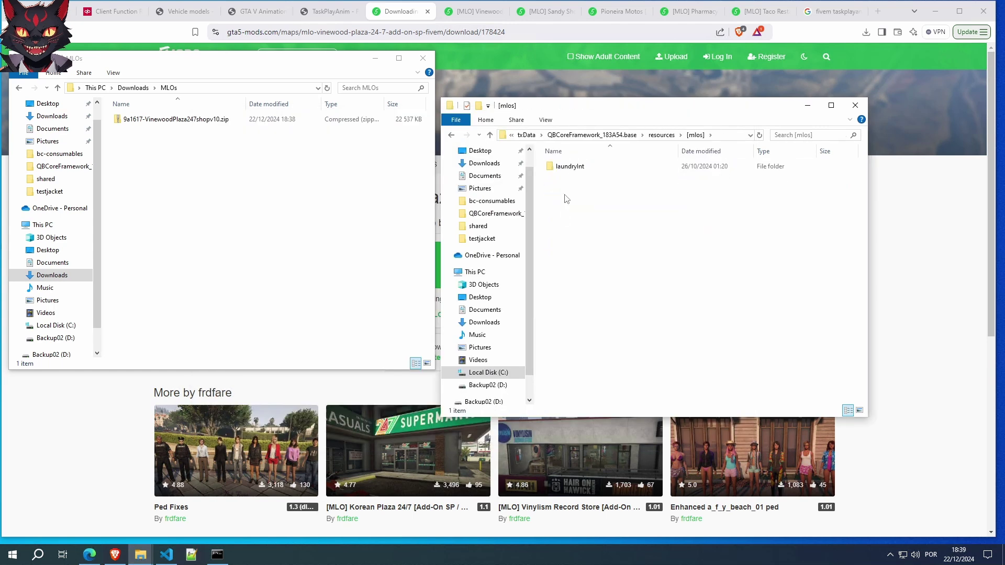
pyautogui.rightClick(182, 121)
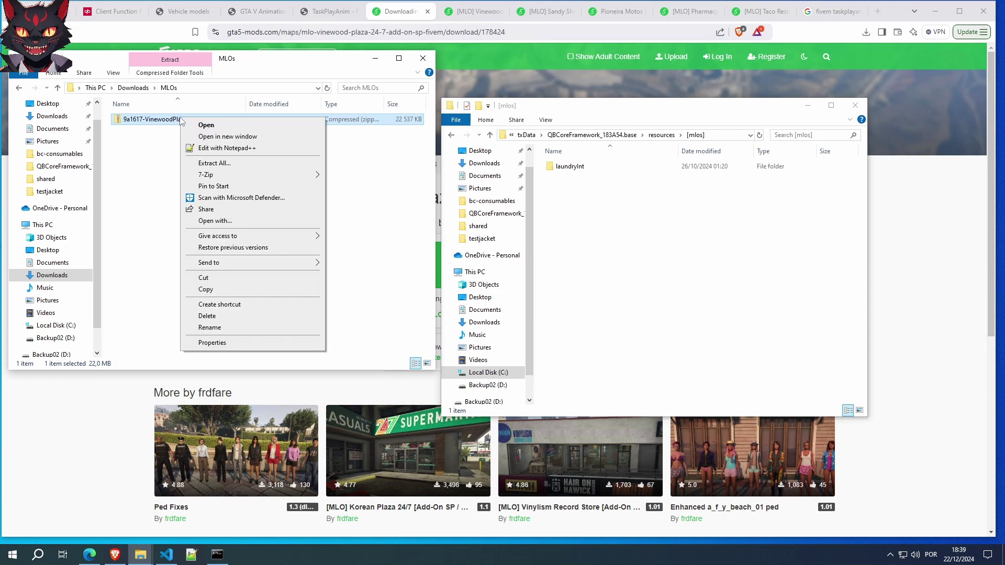
pyautogui.click(215, 163)
pyautogui.click(601, 380)
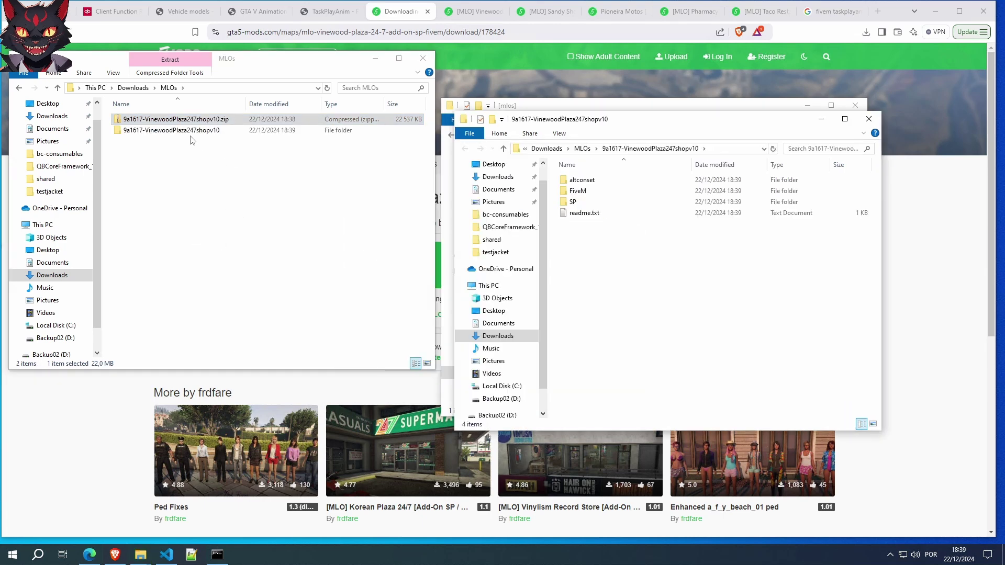
# Open the extracted 9a1617-VinewoodPlaza247shopv10 folder and read the FiveM installation instructions in readme.txt
pyautogui.doubleClick(157, 119)
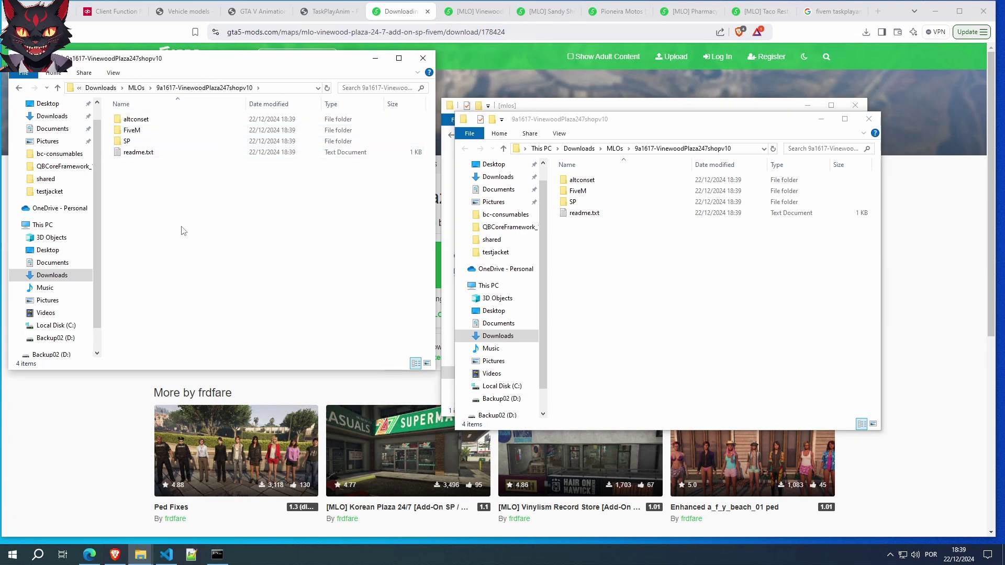
pyautogui.click(132, 129)
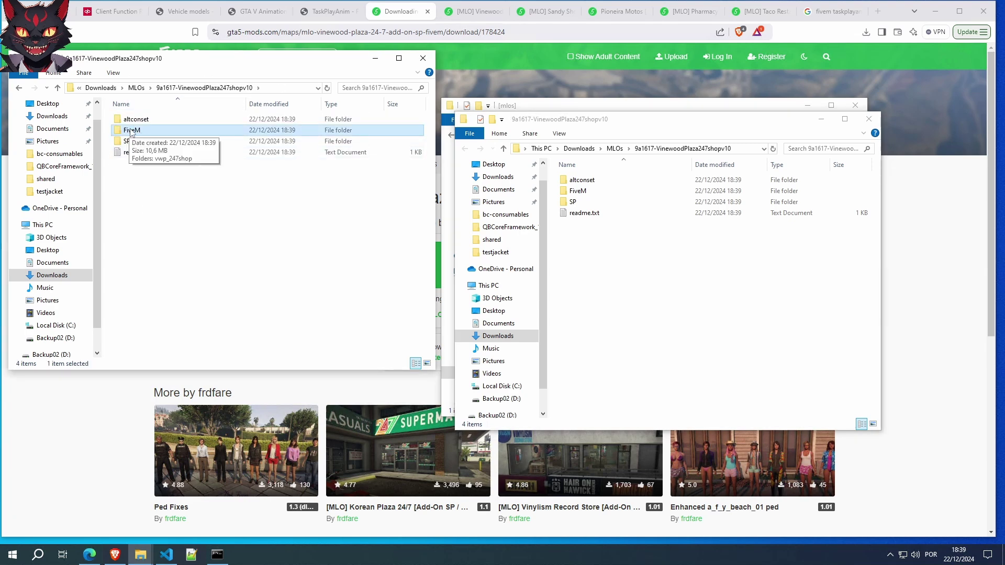
pyautogui.click(131, 155)
pyautogui.doubleClick(131, 156)
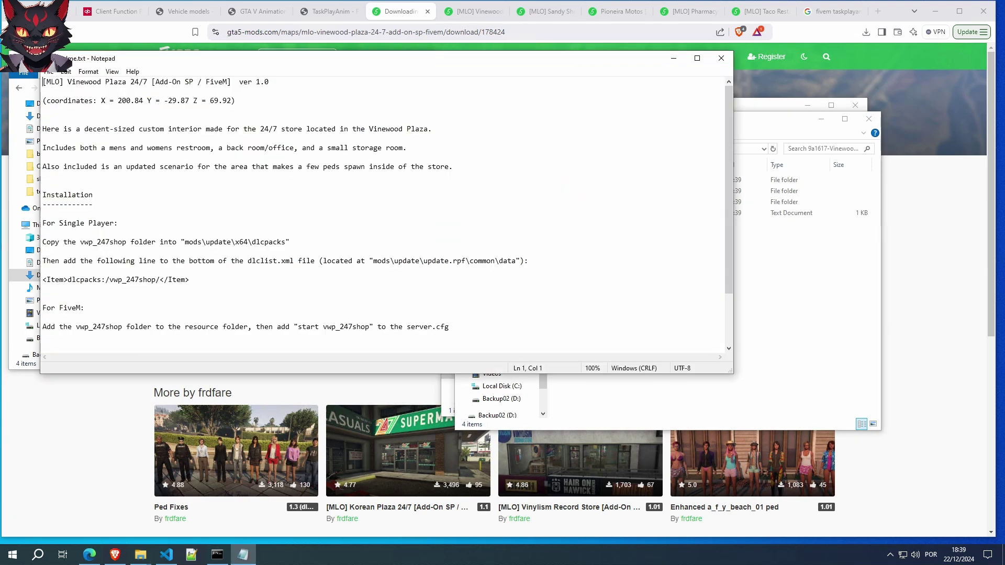
pyautogui.scroll(-3, 388, 210)
pyautogui.scroll(3, 387, 210)
pyautogui.scroll(-3, 382, 209)
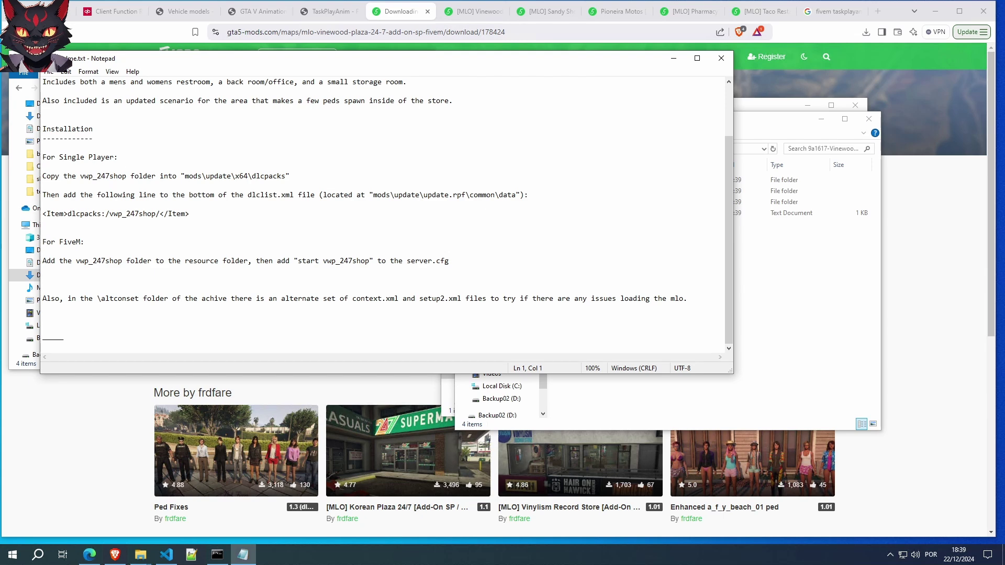
pyautogui.click(674, 58)
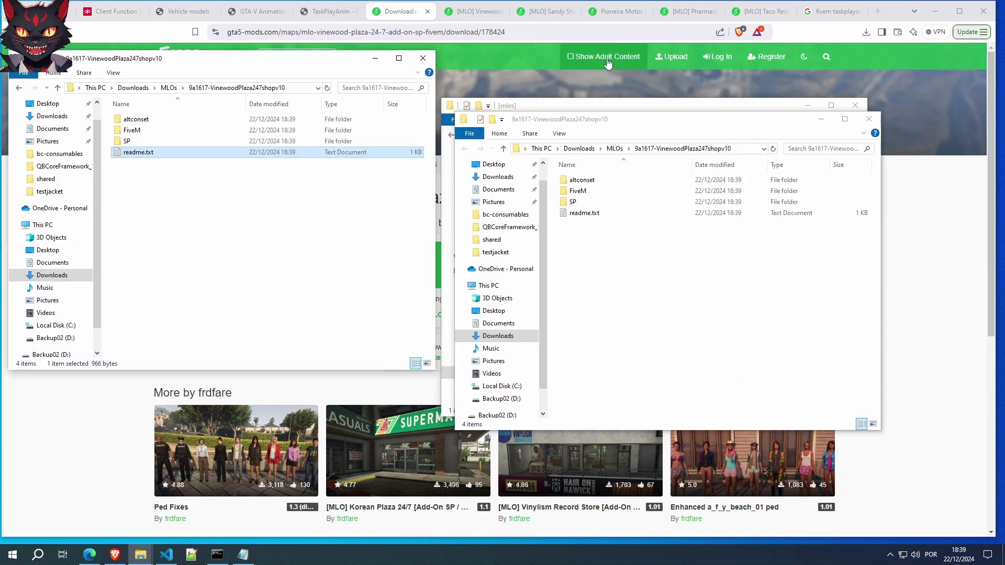
# Check the contents of vwp_247shop inside the extracted FiveM folder and return to the FiveM folder
pyautogui.doubleClick(130, 131)
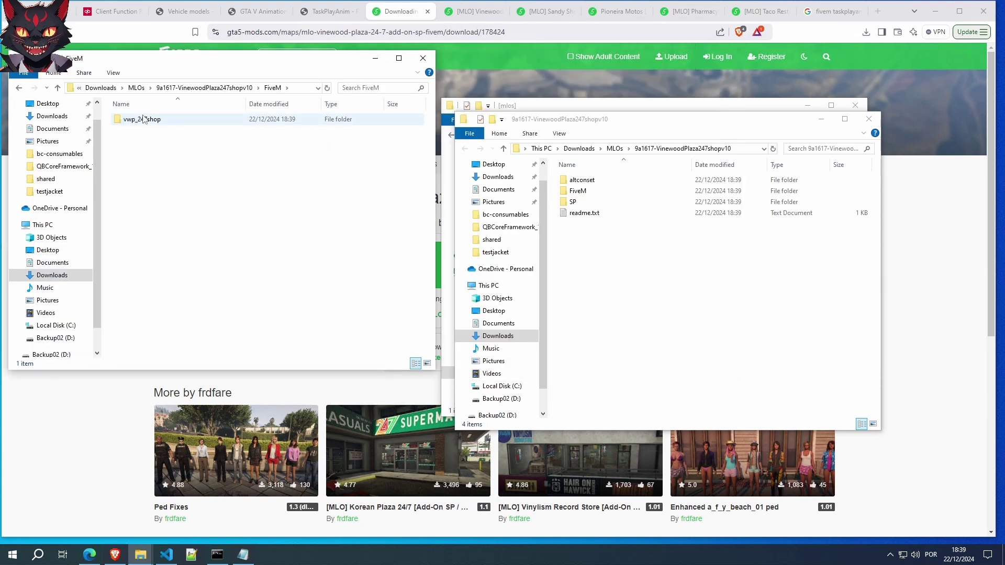
pyautogui.press('BackSpace')
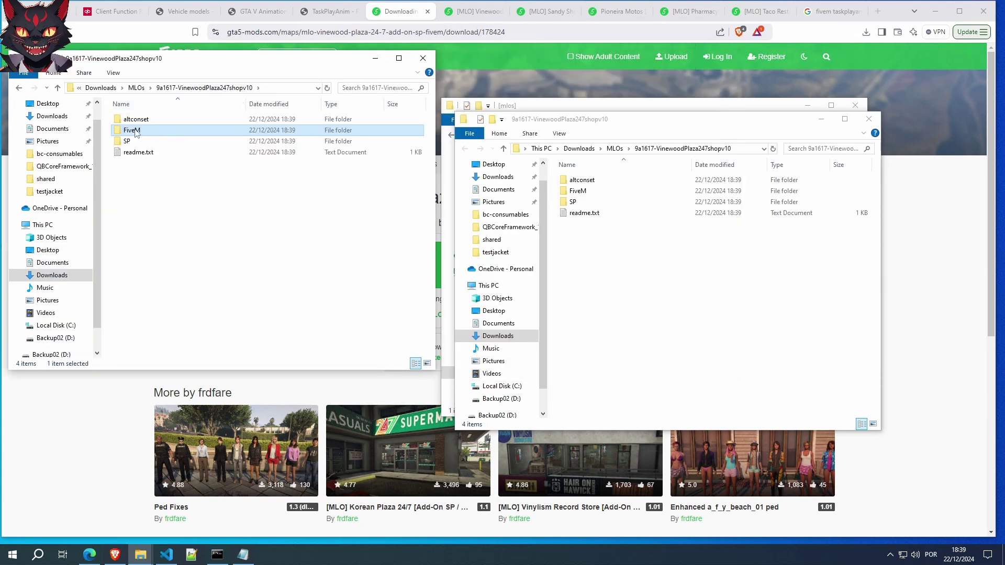
pyautogui.doubleClick(132, 131)
pyautogui.click(148, 124)
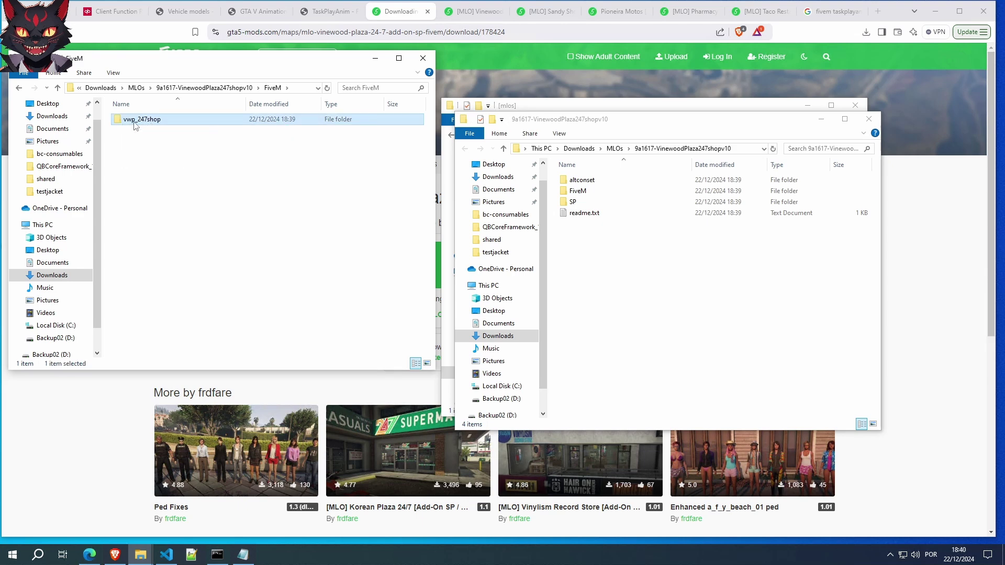
pyautogui.doubleClick(133, 124)
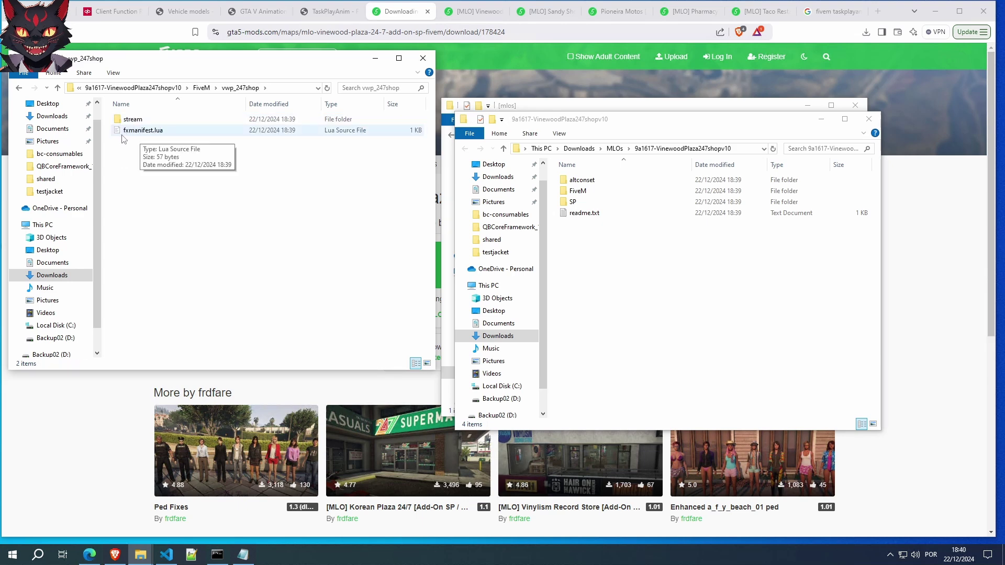
pyautogui.click(202, 88)
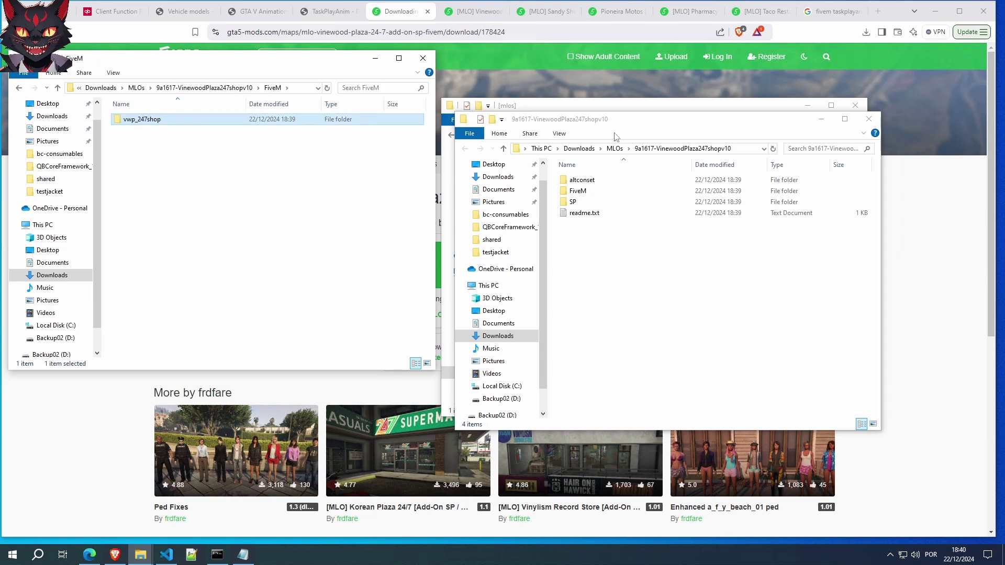
# Close the duplicate window of the extracted archive and move the vwp_247shop folder into the server's [mlos] folder
pyautogui.click(869, 119)
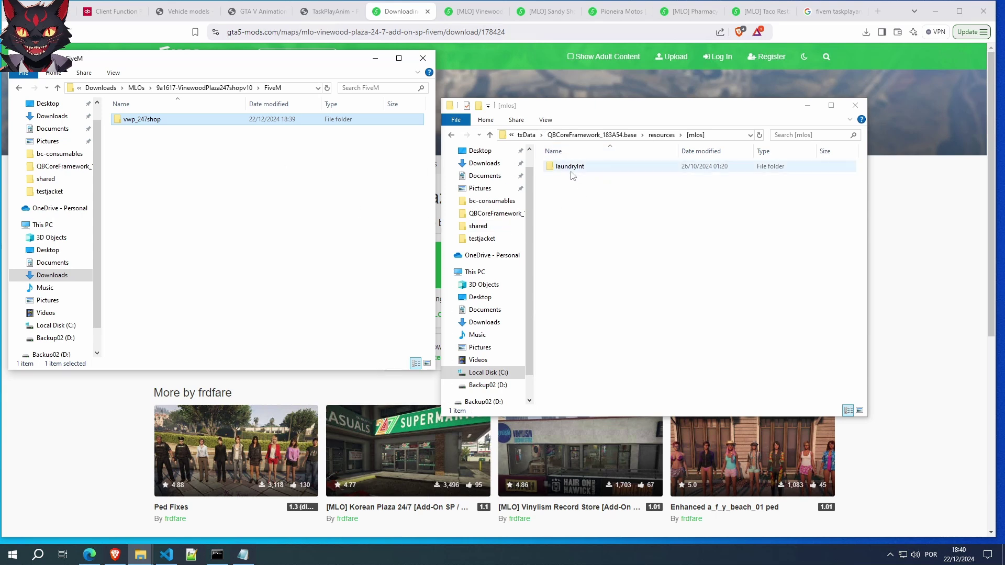
pyautogui.moveTo(150, 123); pyautogui.dragTo(621, 211)
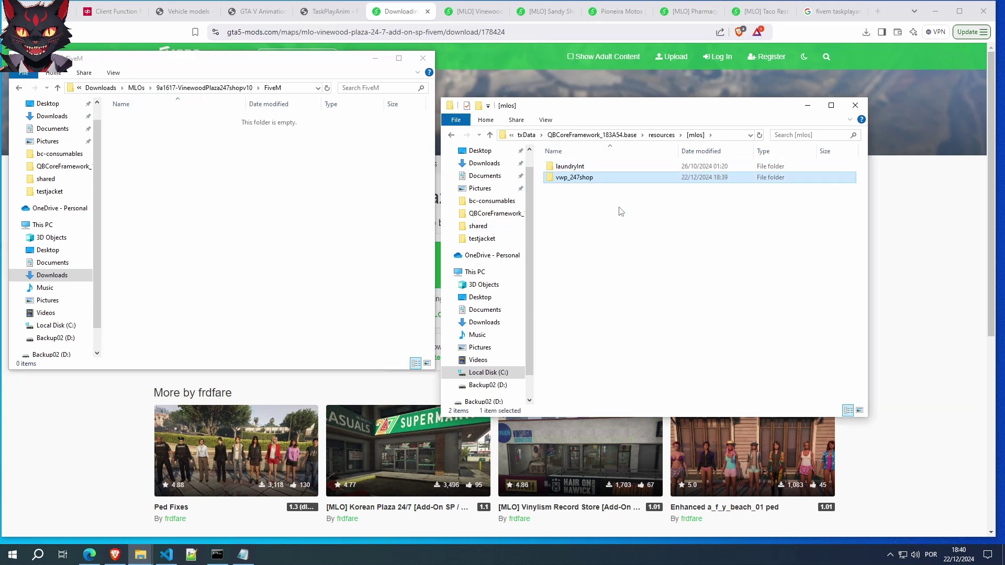
pyautogui.click(621, 211)
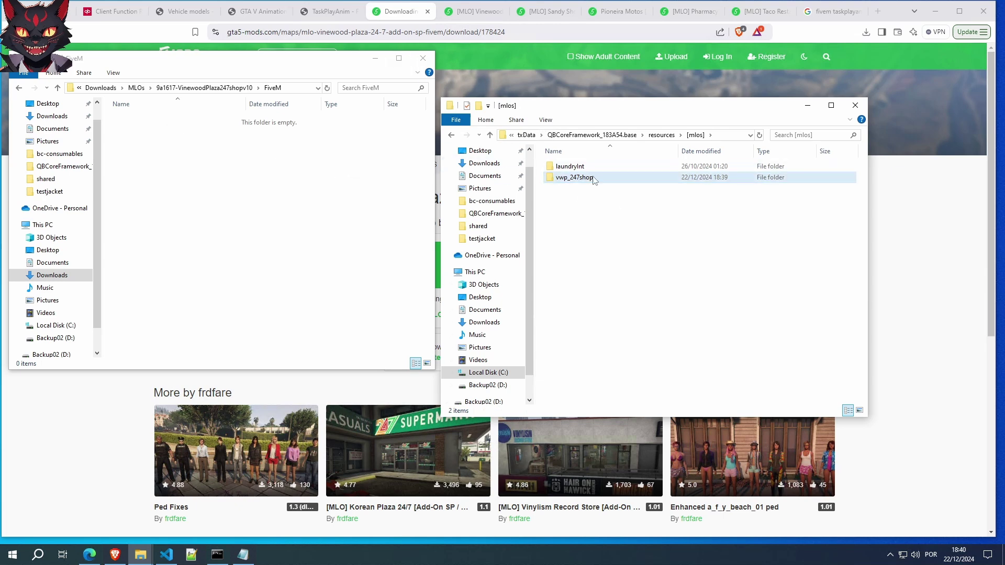
# Copy vwp_247shop from [mlos] back into the extracted FiveM folder in Downloads
pyautogui.moveTo(552, 179); pyautogui.dragTo(208, 151)
pyautogui.click(240, 171)
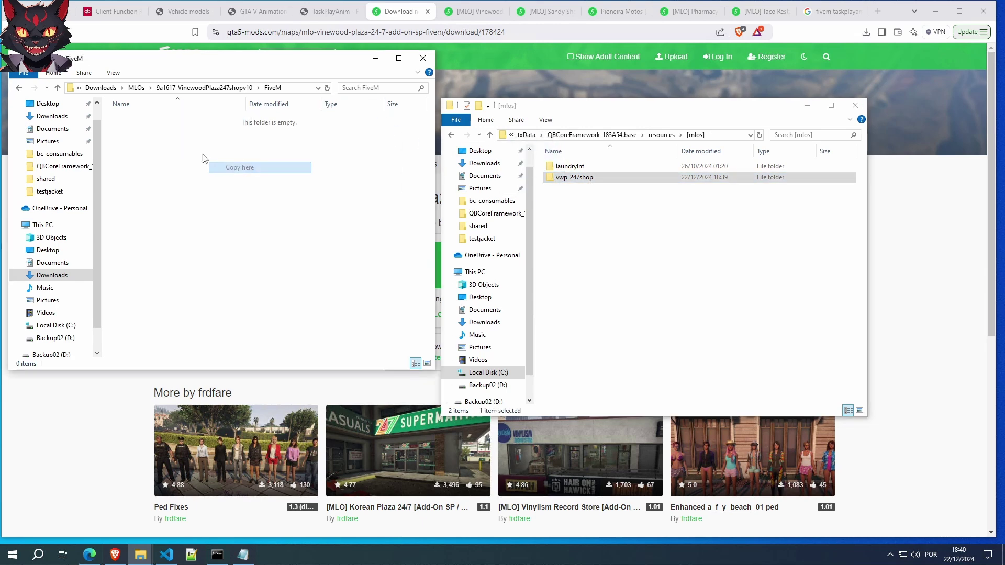
pyautogui.click(623, 209)
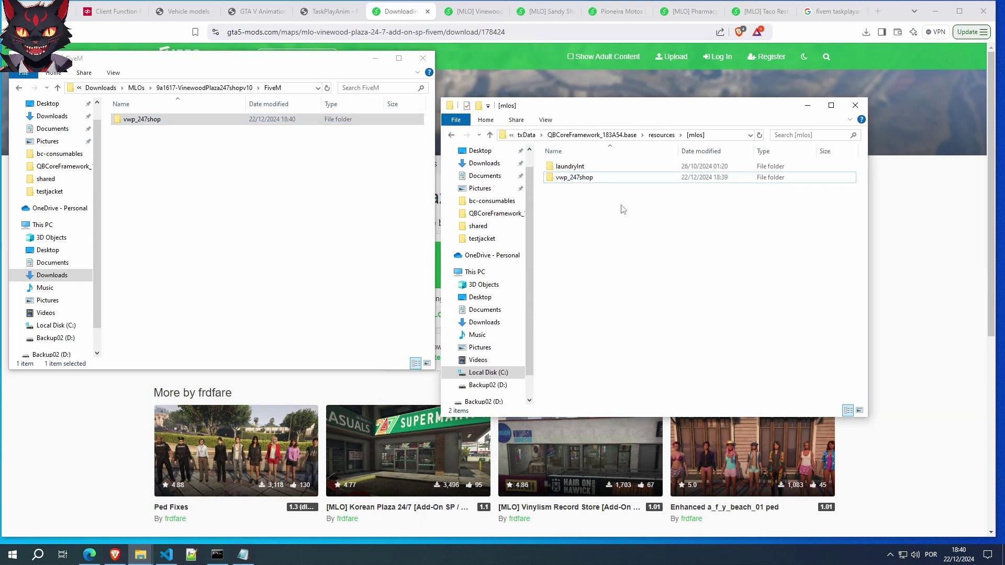
# Examine the stream folder of vwp_247shop in the server's resources and return to the [mlos] folder
pyautogui.click(567, 180)
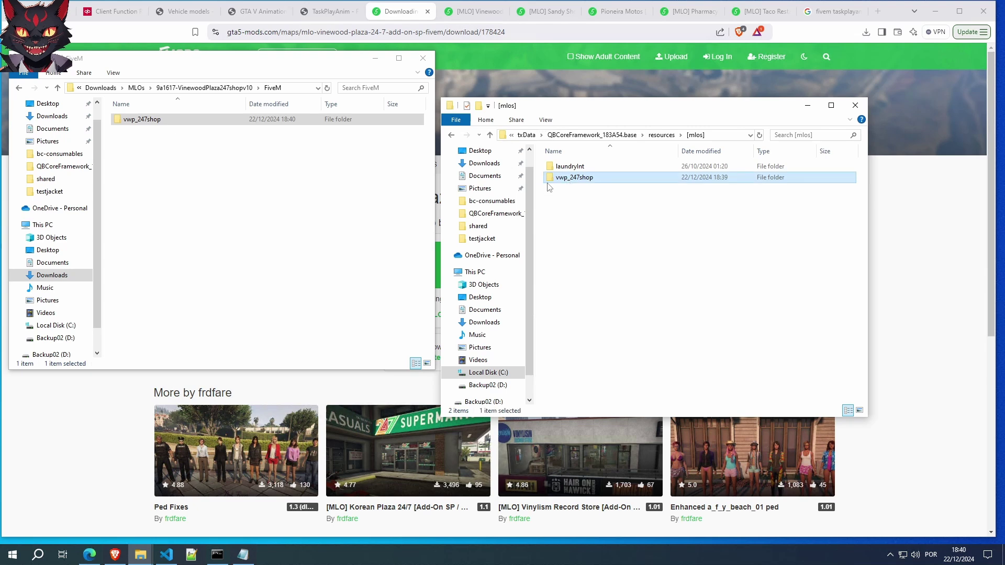
pyautogui.doubleClick(549, 180)
pyautogui.doubleClick(568, 167)
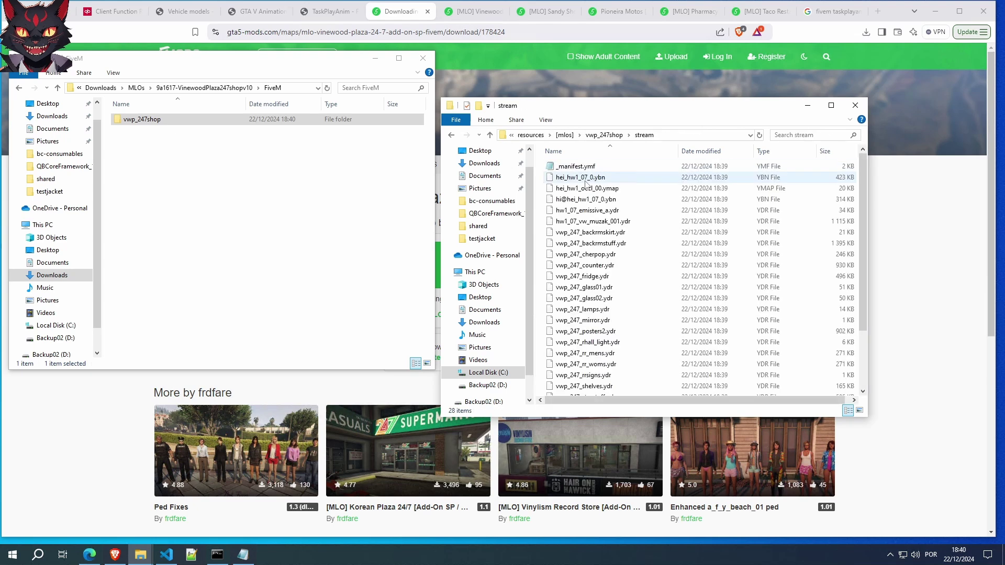
pyautogui.click(602, 138)
pyautogui.click(566, 136)
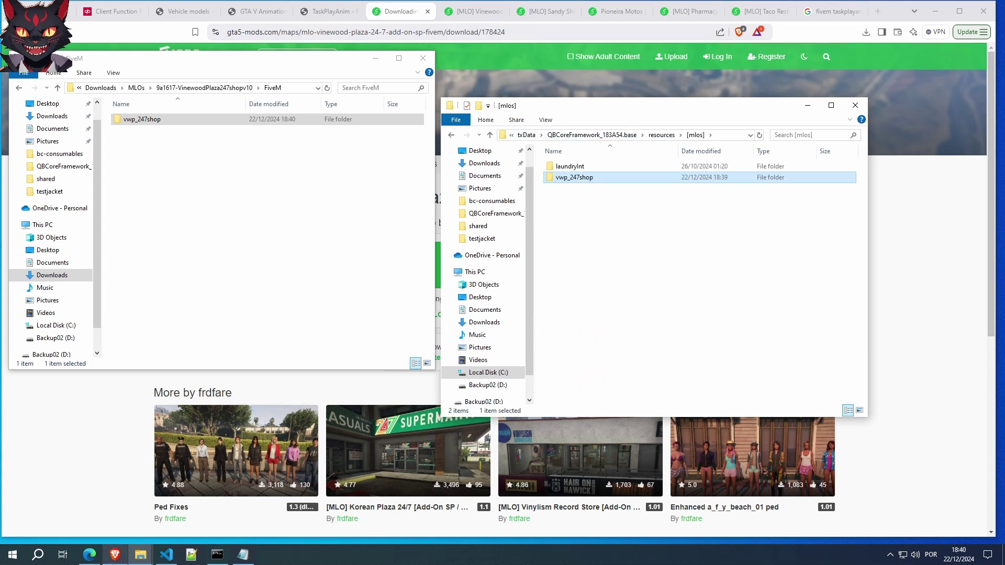
# Switch to txAdmin in Edge and sign in again through the Cfx.re account authorization
pyautogui.click(97, 559)
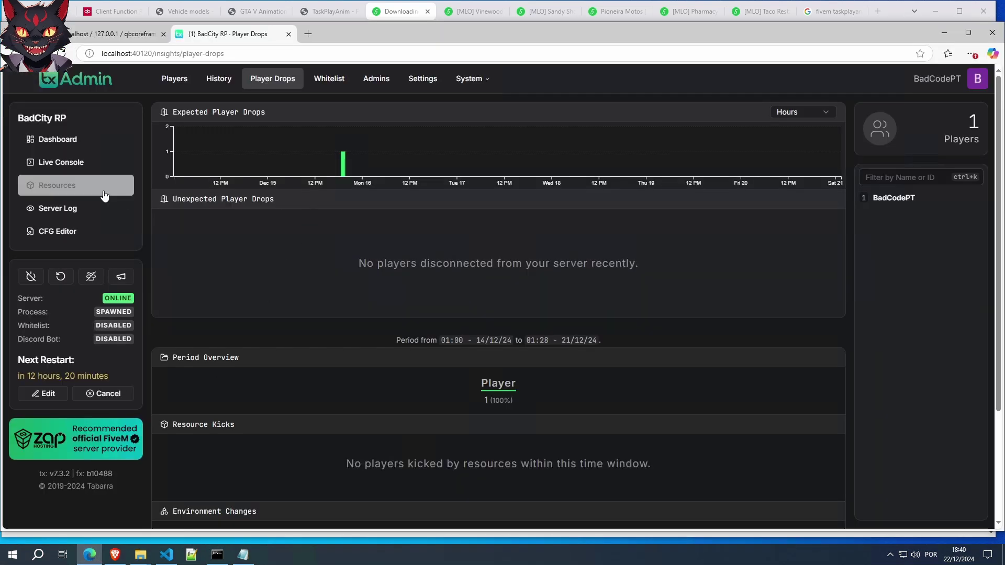
pyautogui.click(59, 190)
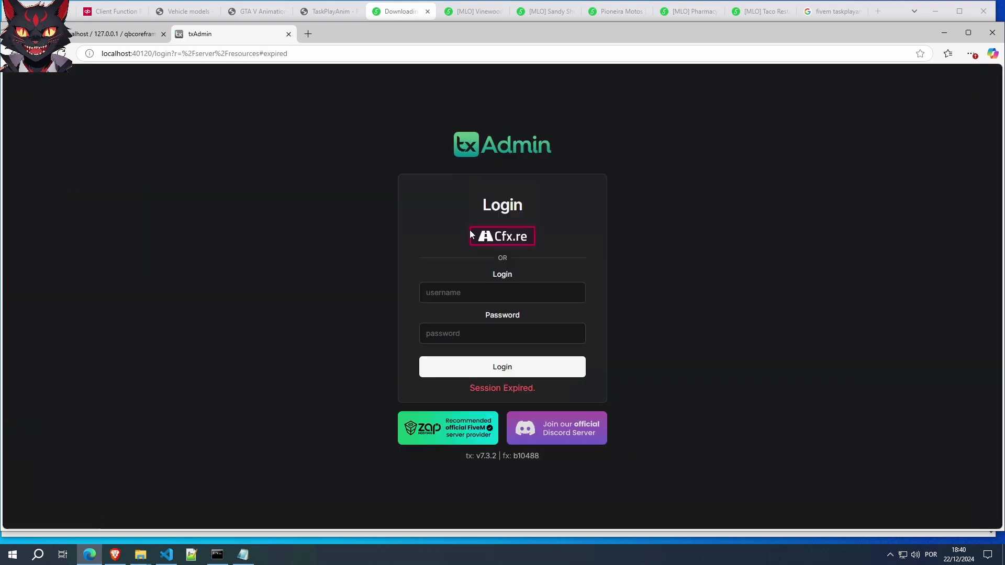
pyautogui.click(506, 237)
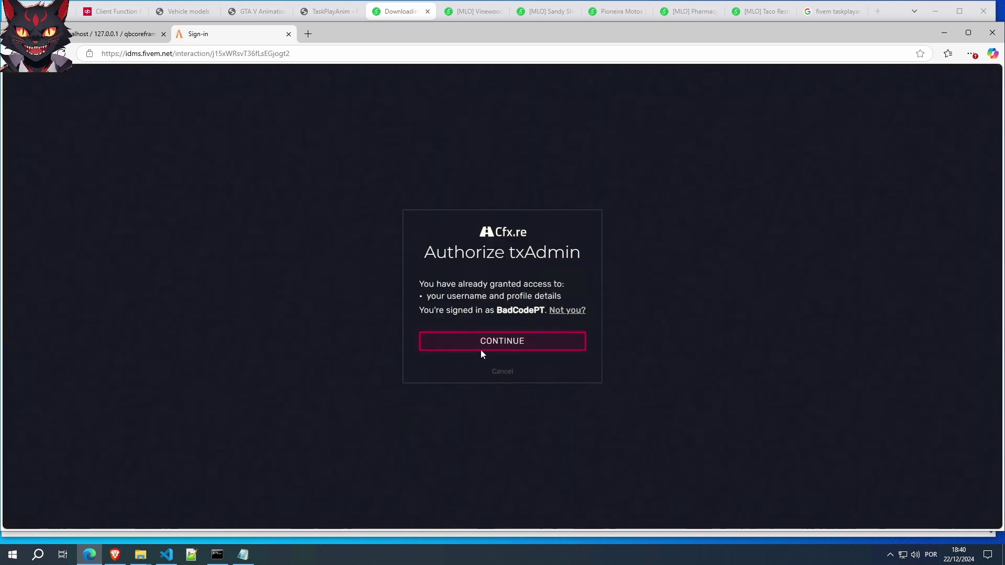
pyautogui.click(513, 339)
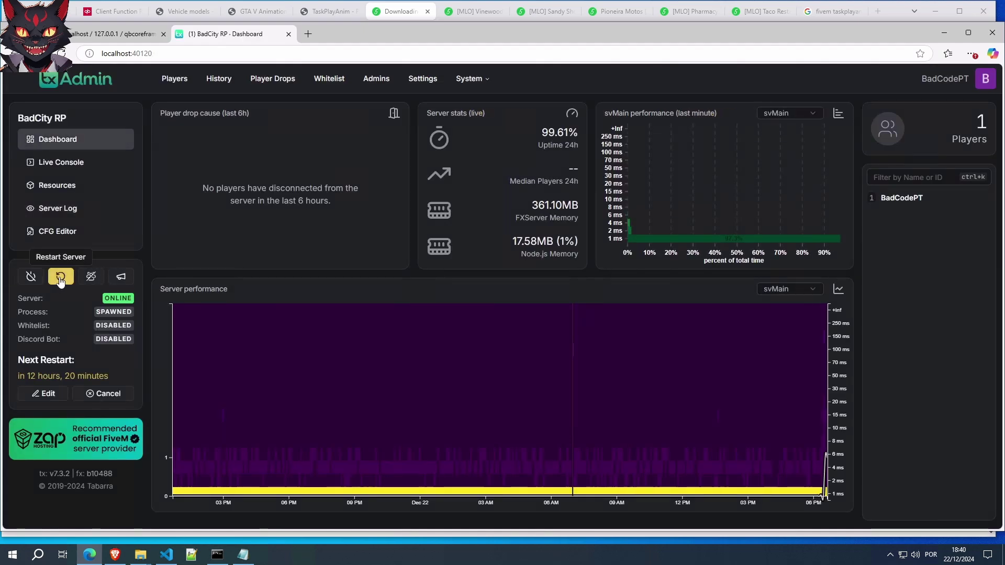
# Restart the BadCity RP server from txAdmin and minimize the remote desktop session to get back to the game
pyautogui.click(60, 278)
pyautogui.click(598, 314)
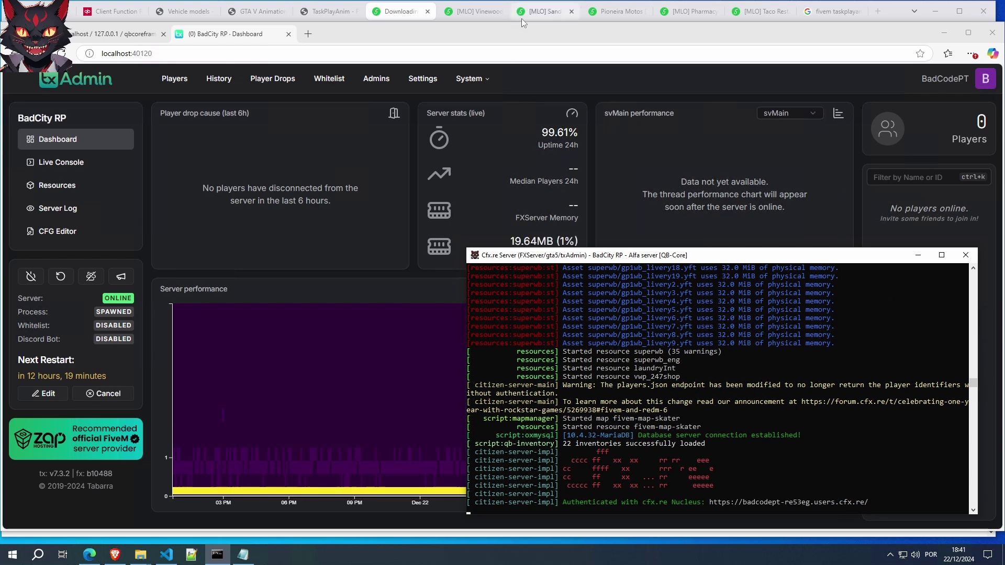
pyautogui.moveTo(595, 6)
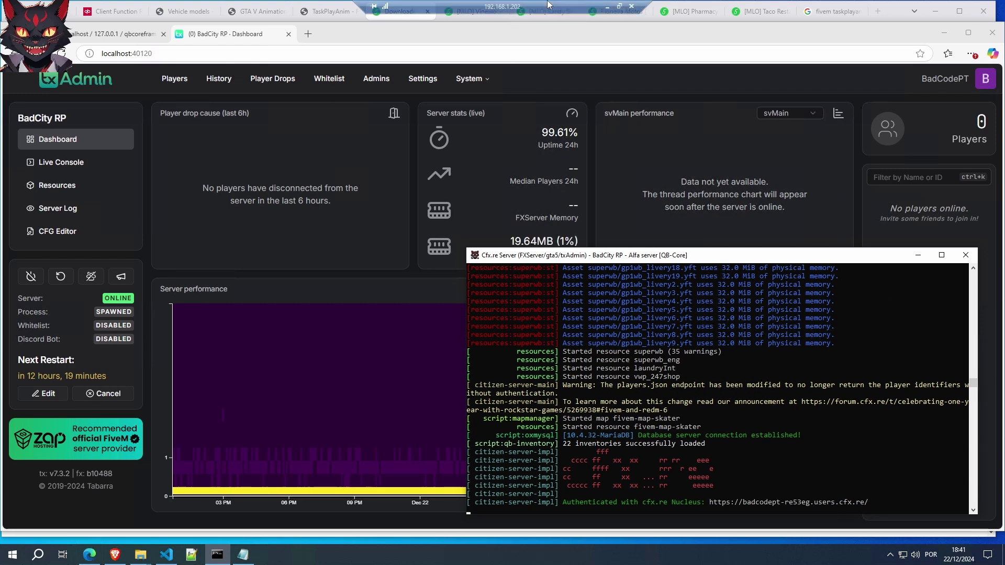
pyautogui.click(608, 8)
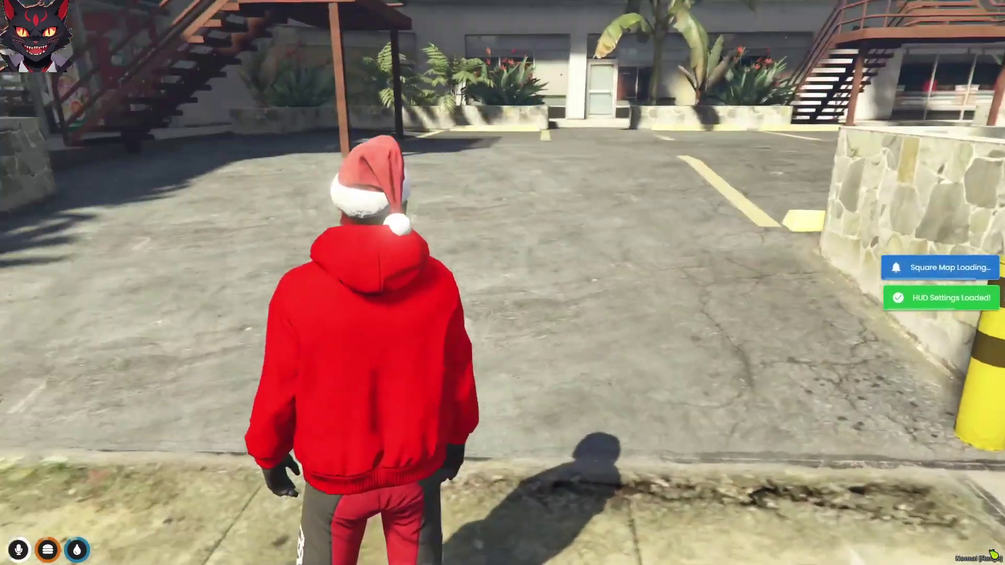
pyautogui.press('w')
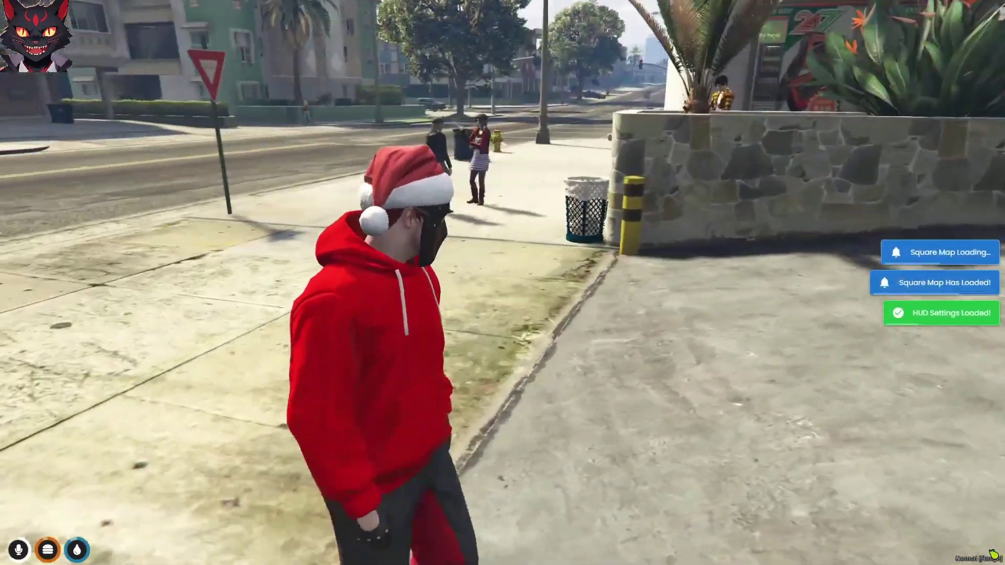
pyautogui.press('w')
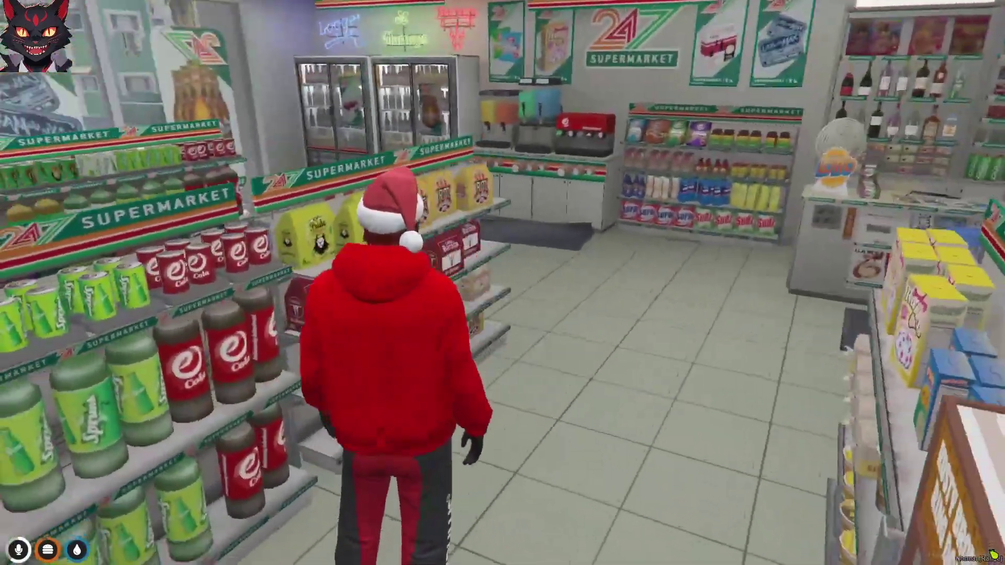
pyautogui.press('w')
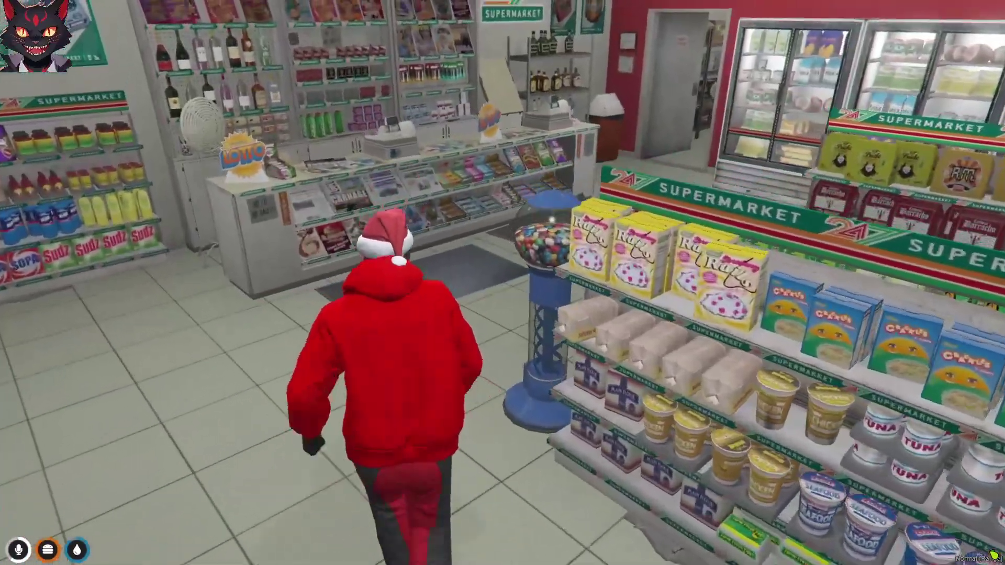
# Inspect the counter and shelves inside the Vinewood Plaza 24/7 store in game and walk out to the plaza
pyautogui.press('alt')
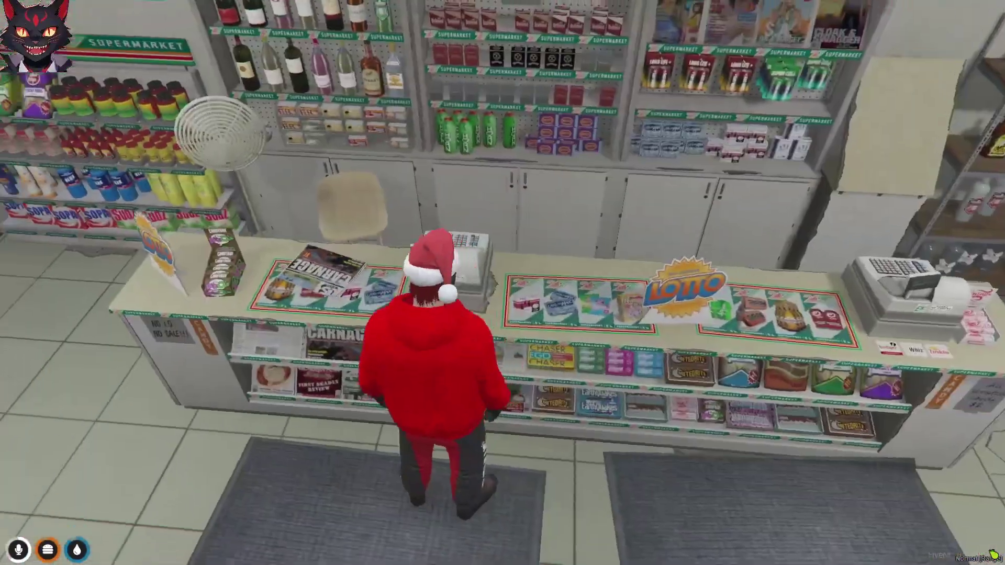
pyautogui.press('e')
pyautogui.press('w')
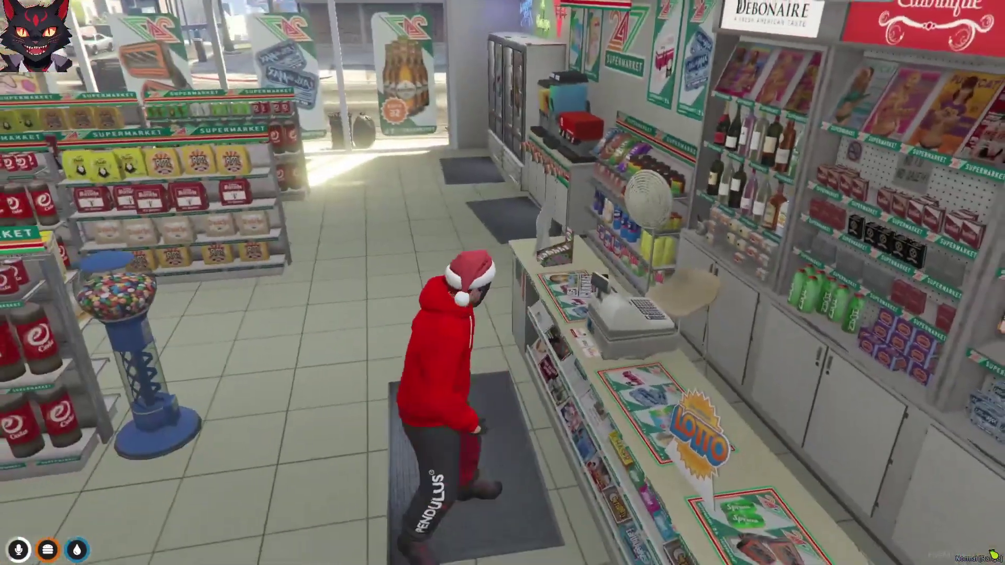
pyautogui.press('w')
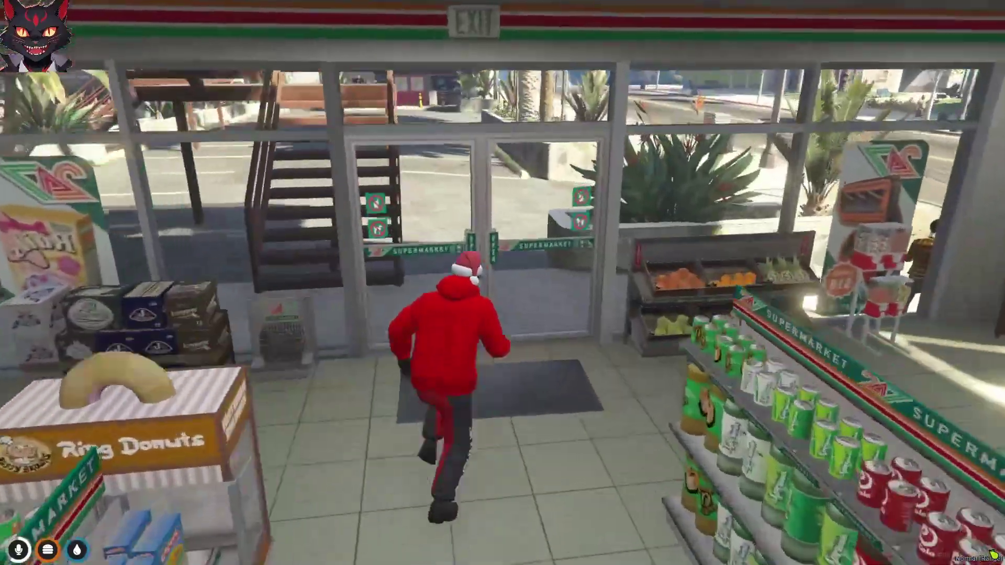
pyautogui.press('w')
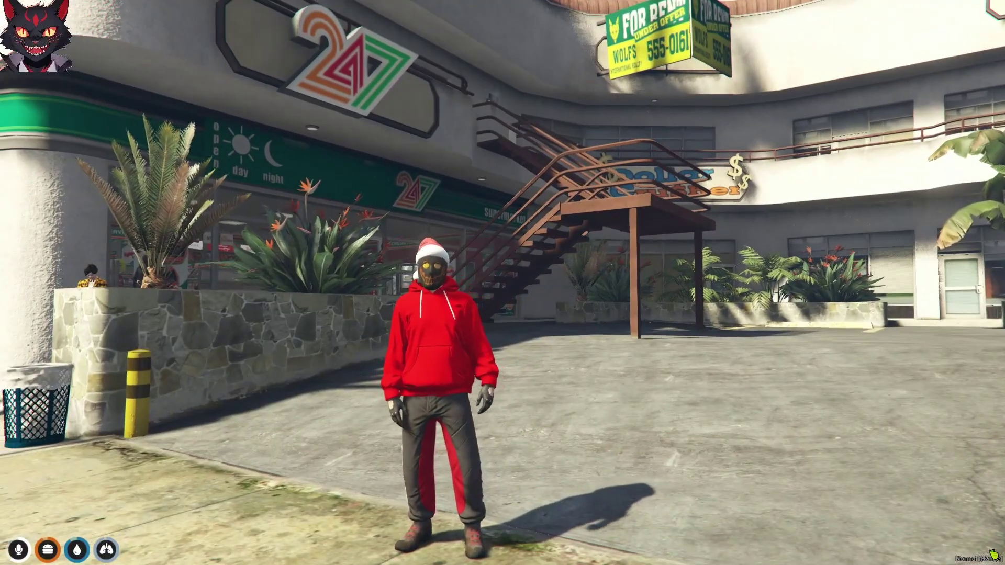
# Switch to Brave and review the open GTA5-Mods pages for Sandy Shores Hookah & Bar, Pioneira Motos, Pharmacy and Taco Restaurant
pyautogui.press('super')
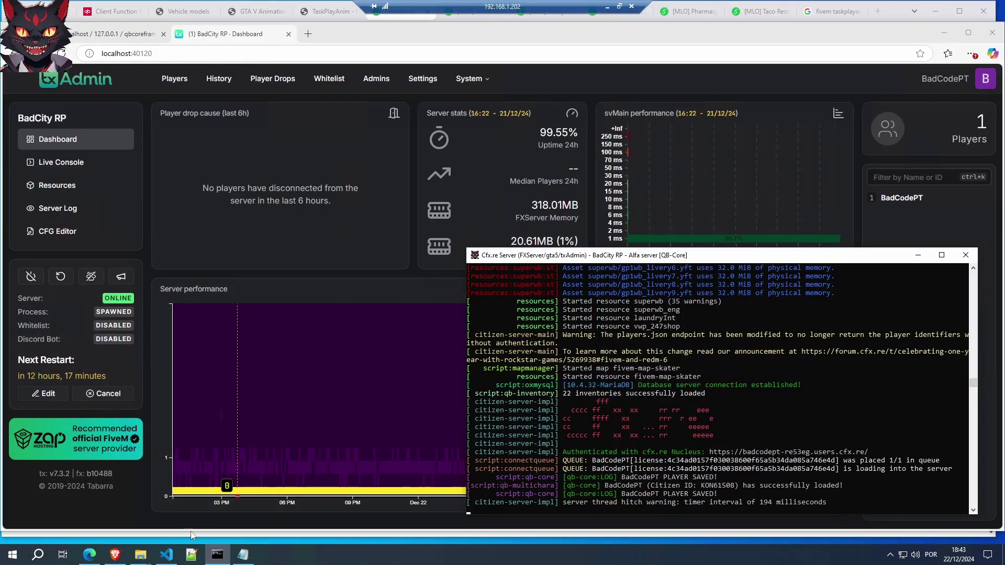
pyautogui.click(115, 555)
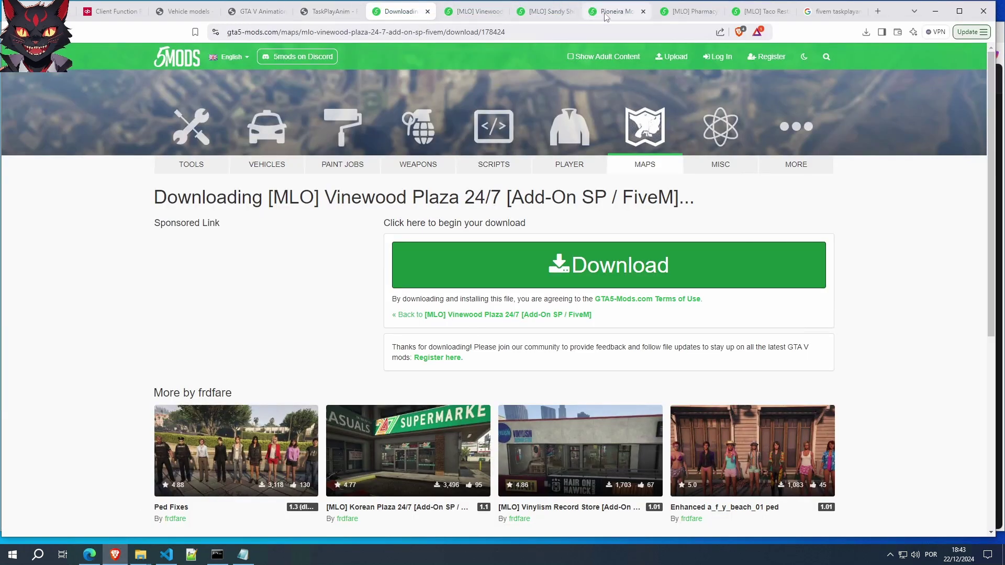
pyautogui.click(478, 17)
pyautogui.click(553, 17)
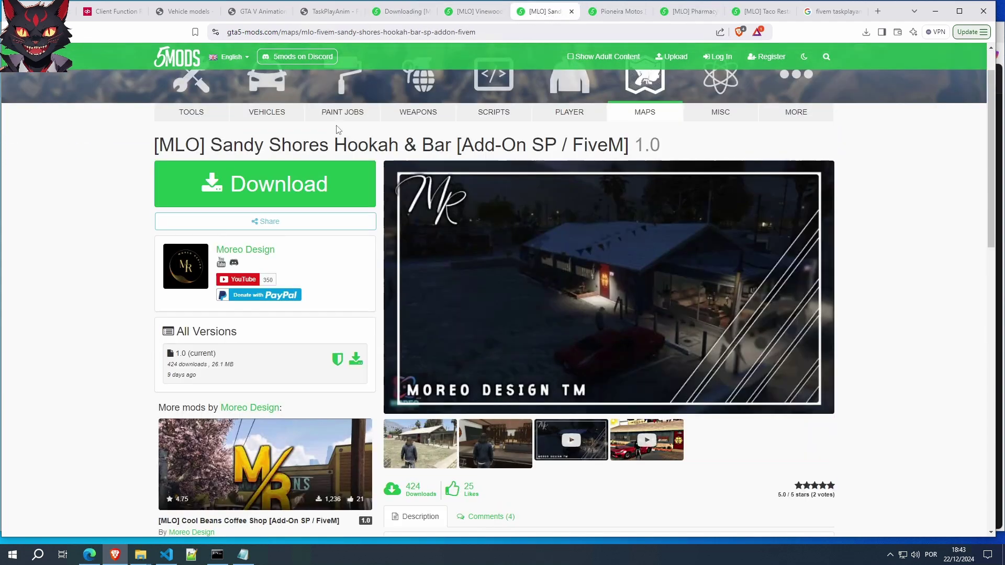
pyautogui.click(620, 13)
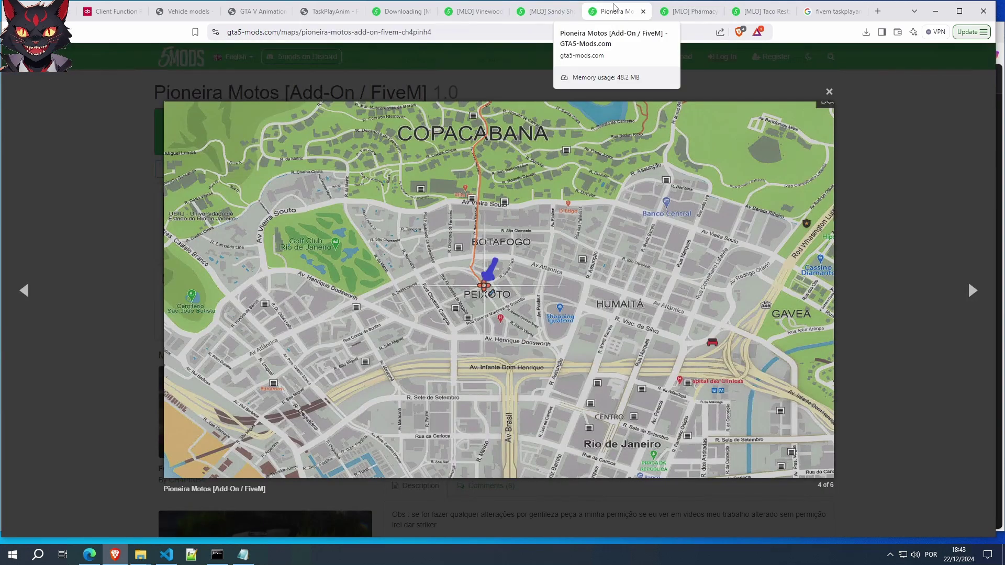
pyautogui.click(692, 11)
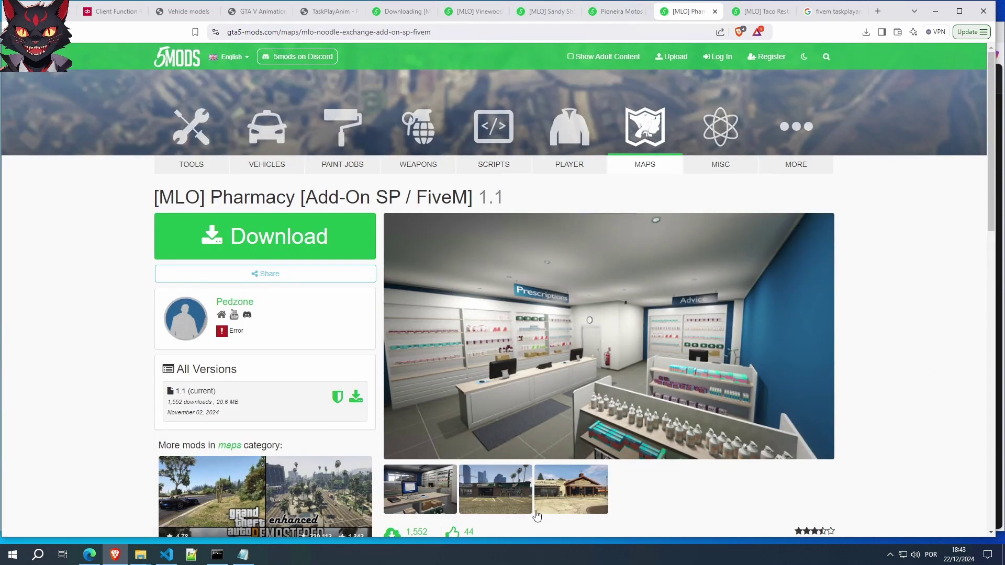
pyautogui.click(554, 505)
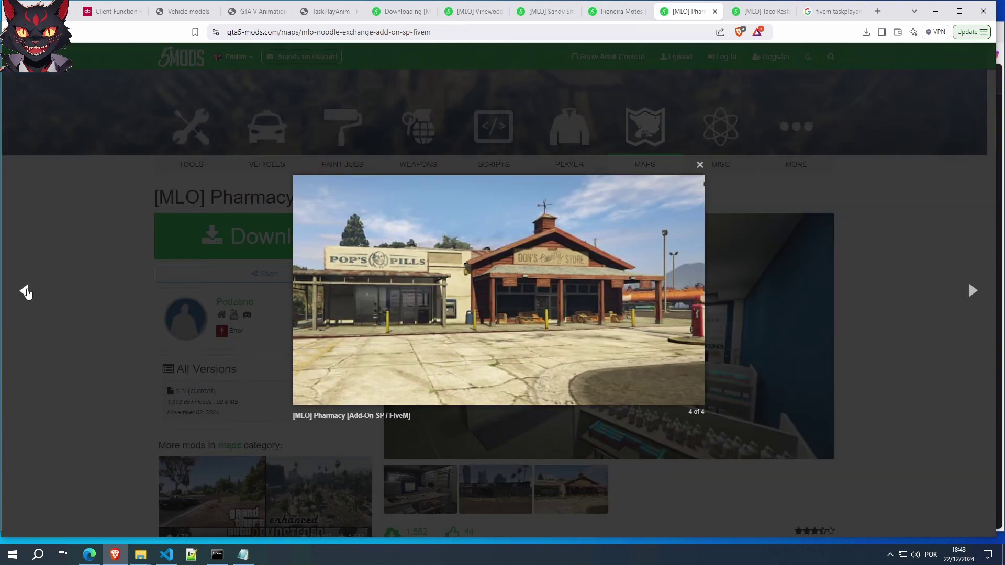
pyautogui.click(28, 293)
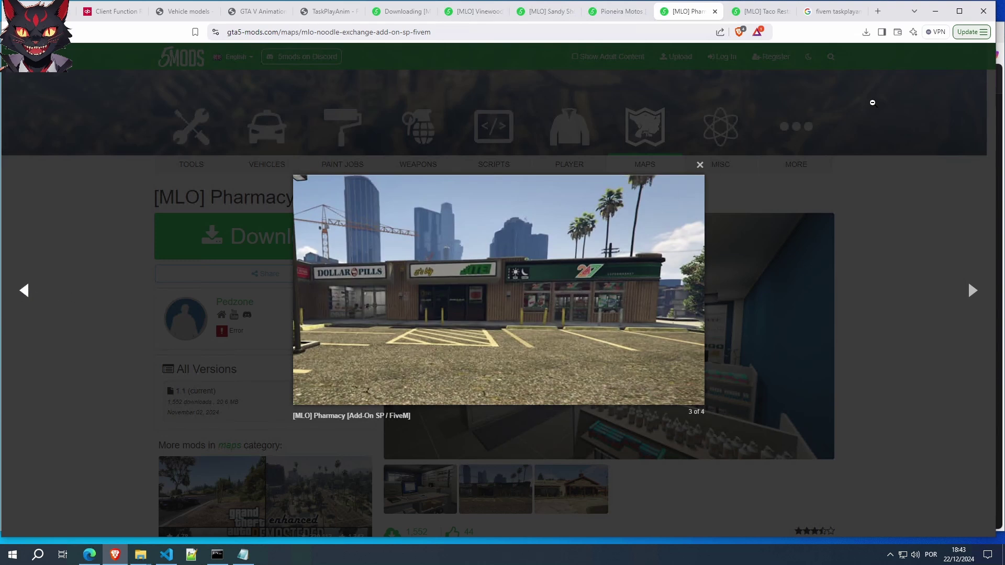
pyautogui.click(756, 12)
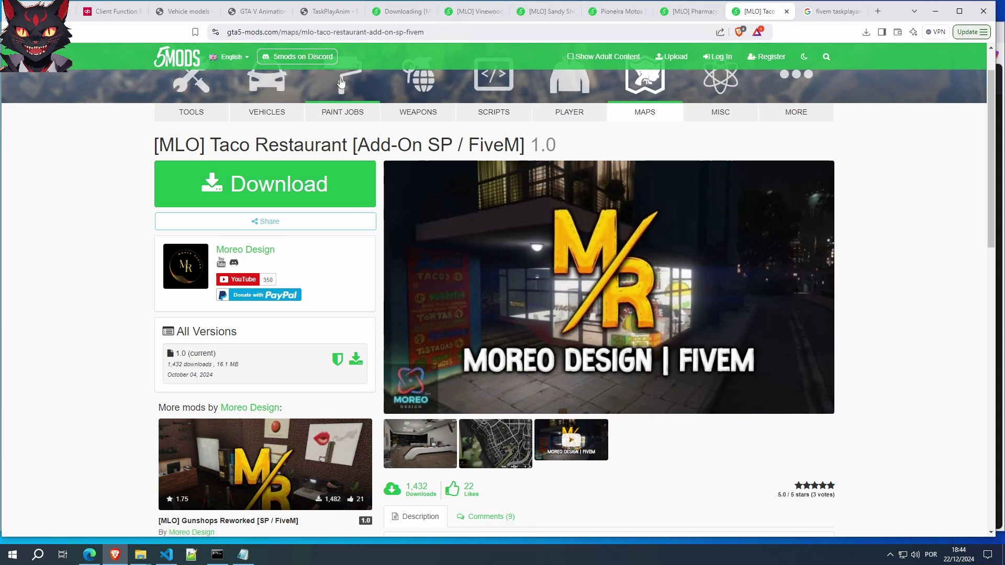
# Go back to the GTA5-Mods interior maps listing and open the [MLO] Taco Restaurant page from it
pyautogui.click(402, 13)
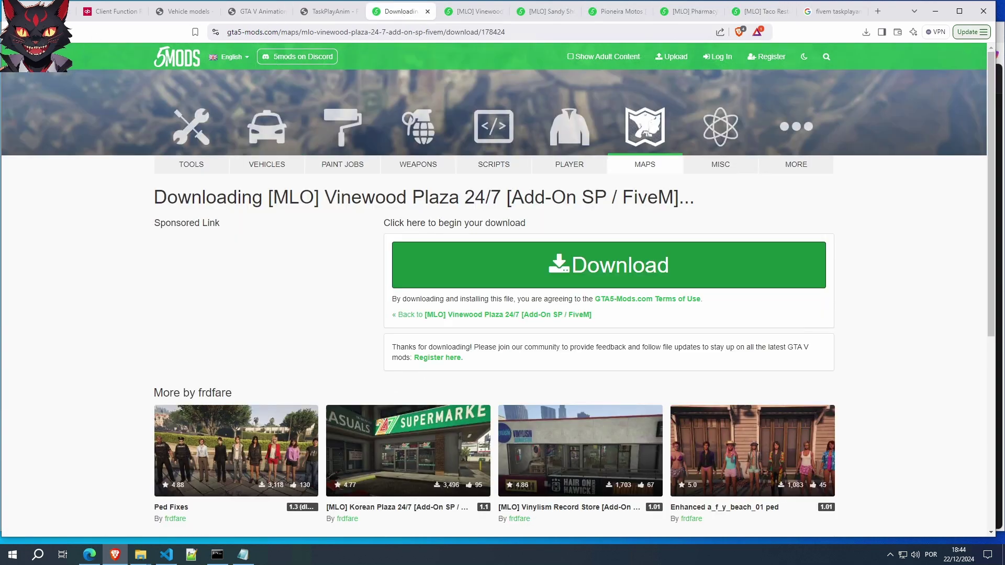
pyautogui.hotkey('alt', 'Left')
pyautogui.hotkey('alt', 'Left')
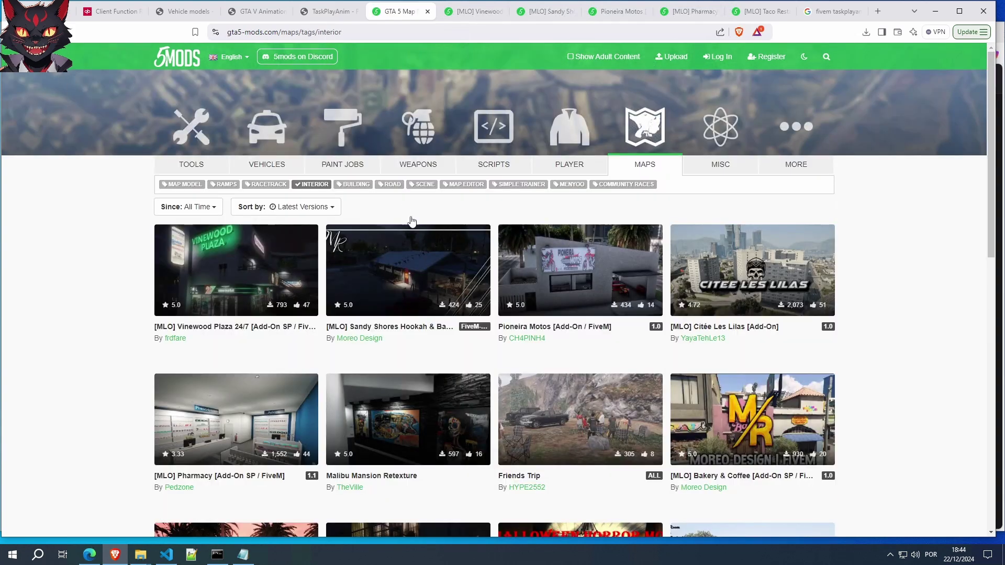
pyautogui.scroll(-6, 576, 271)
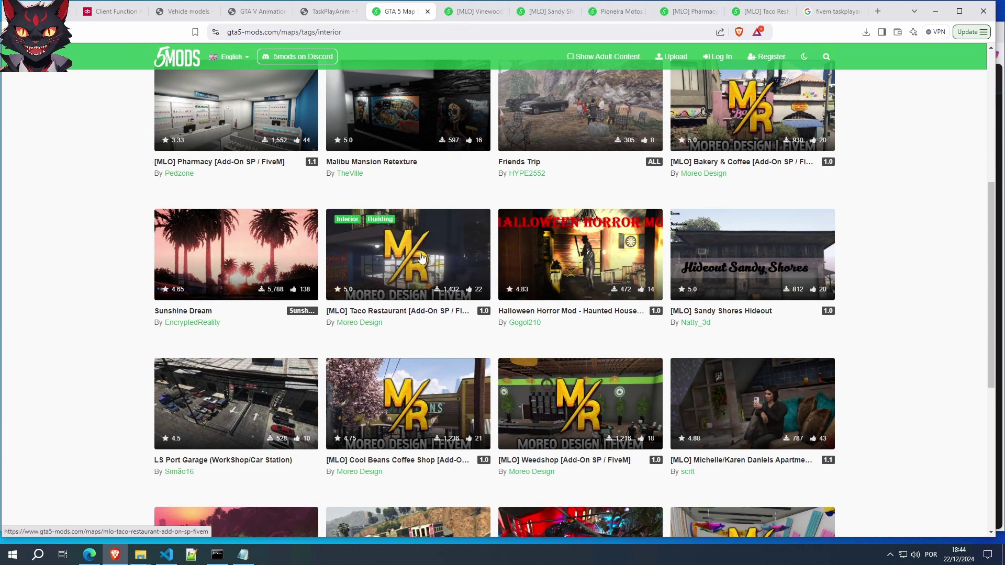
pyautogui.scroll(4, 414, 261)
pyautogui.scroll(-4, 393, 264)
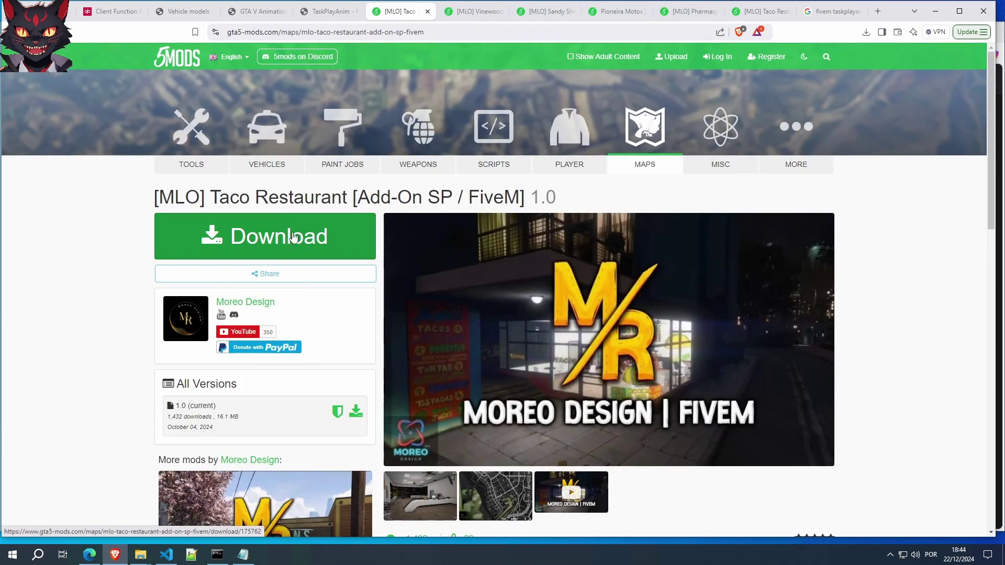
# Examine the location map screenshot on the Taco Restaurant page to find where the MLO is placed
pyautogui.click(505, 494)
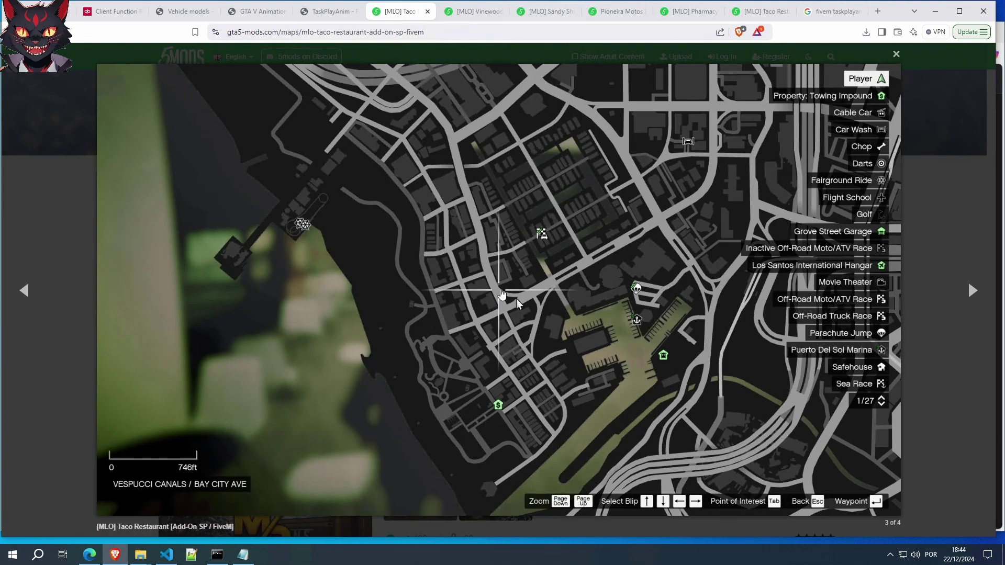
pyautogui.click(58, 184)
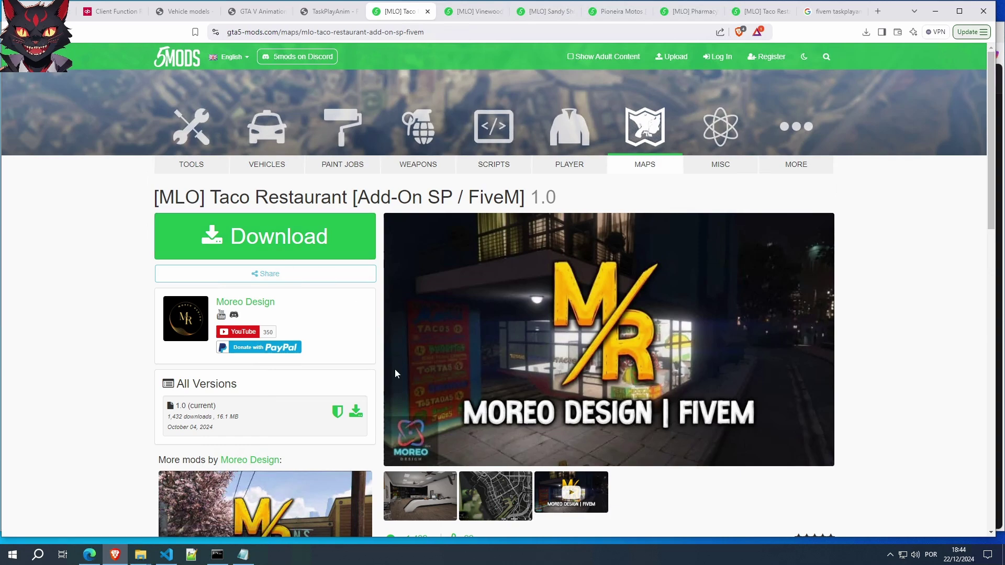
pyautogui.click(501, 493)
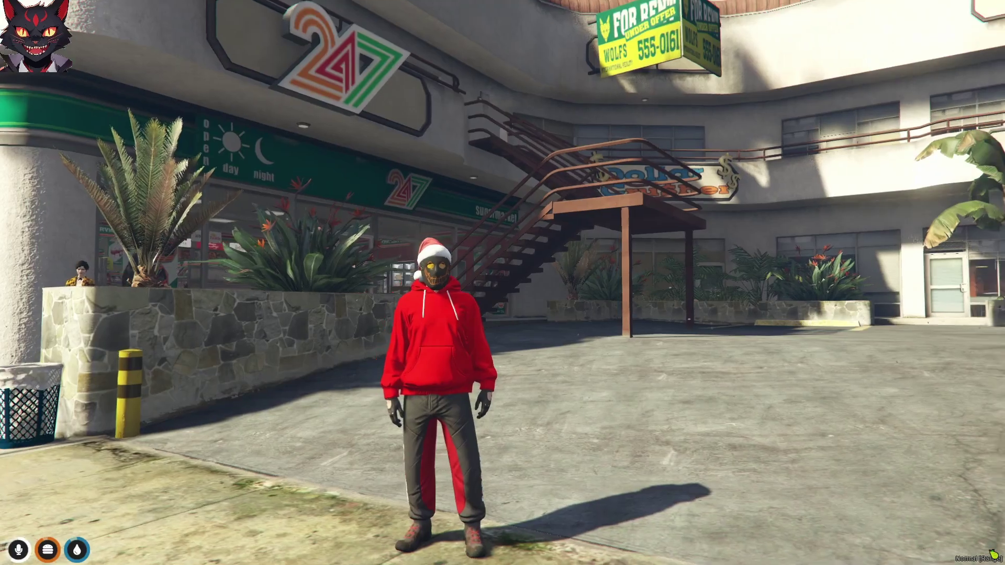
# Set a waypoint on the in-game map at Vespucci Canals / Bay City Ave, matching the Taco Restaurant location
pyautogui.press('Escape')
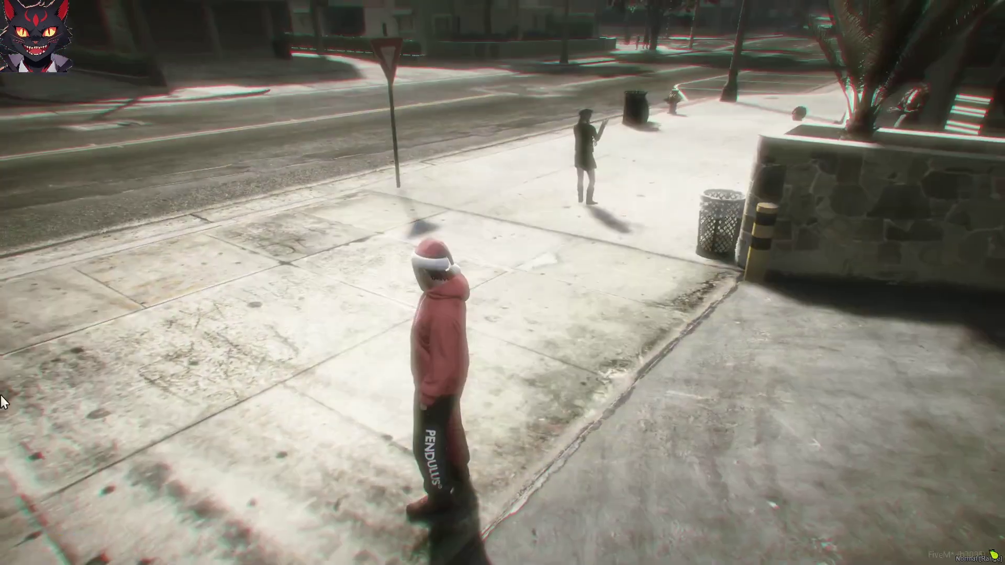
pyautogui.click(371, 393)
pyautogui.moveTo(372, 392); pyautogui.dragTo(692, 411)
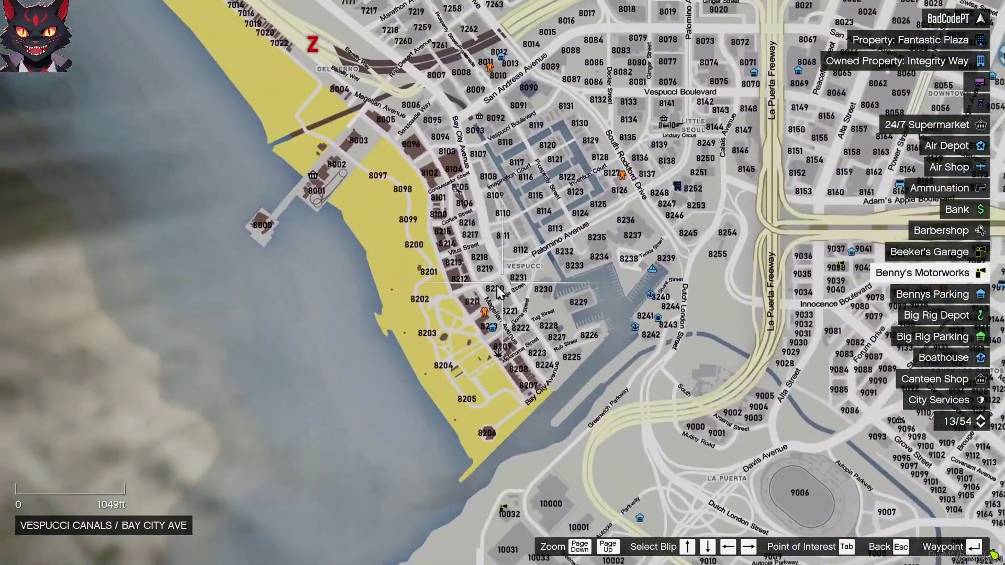
pyautogui.press('Return')
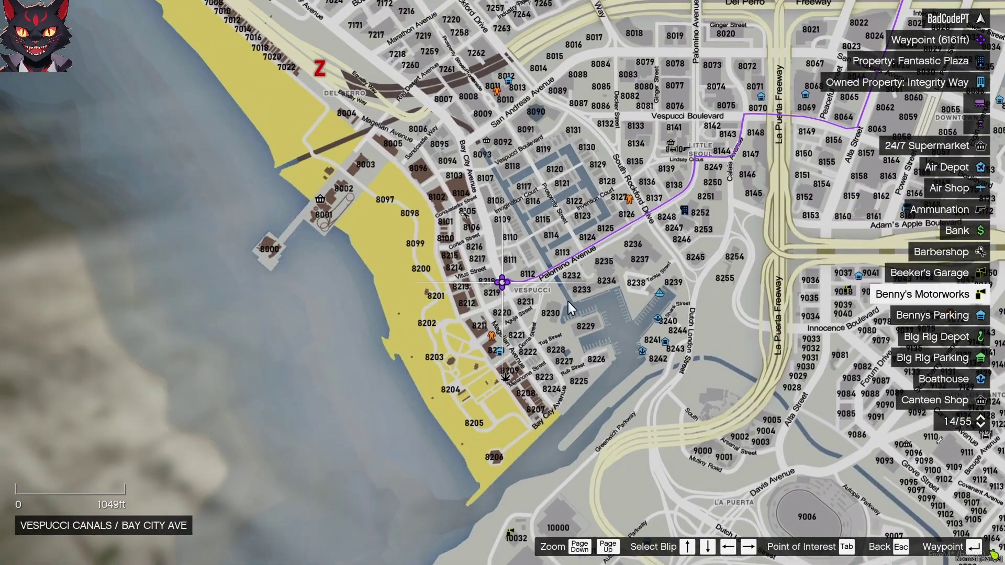
# Teleport to the waypoint with the /tpm command and walk to the front of the Taco Libre restaurant
pyautogui.press('Escape')
pyautogui.write('t/tp')
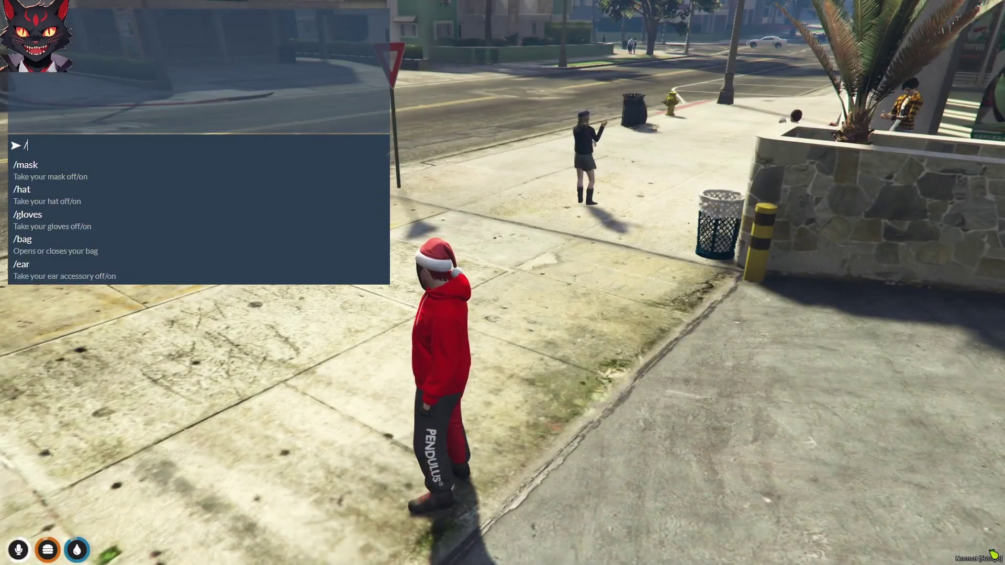
pyautogui.write('m')
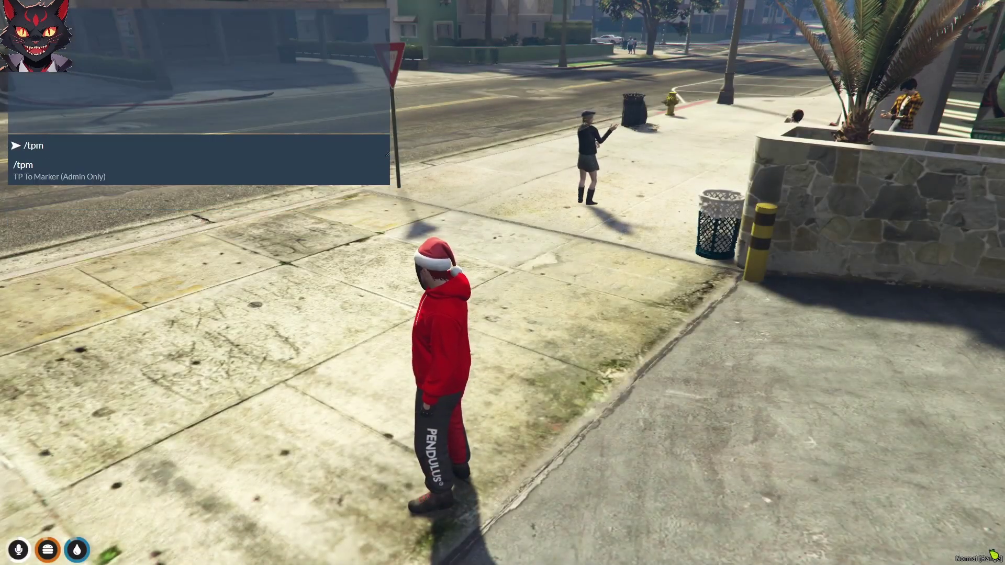
pyautogui.press('Return')
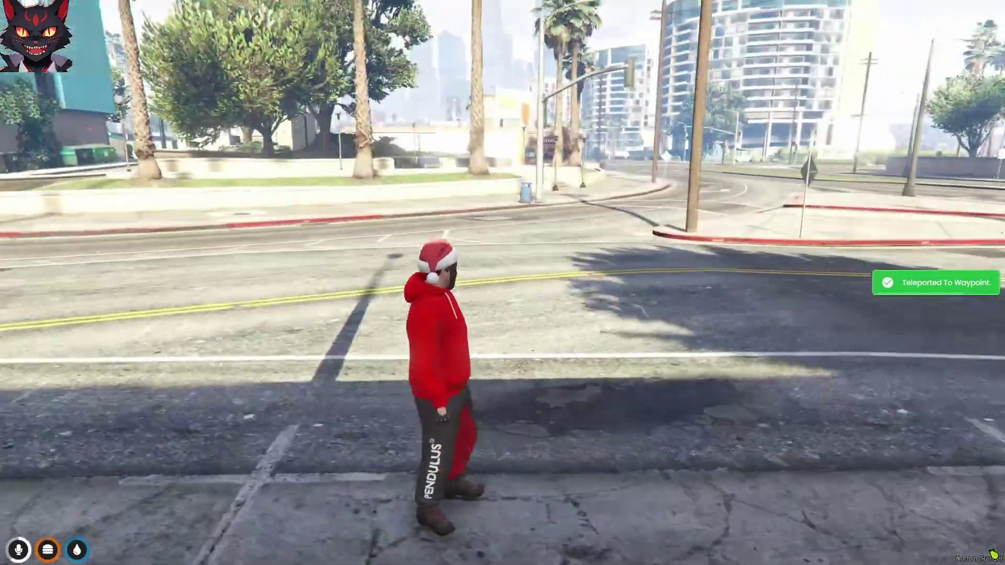
pyautogui.press('w')
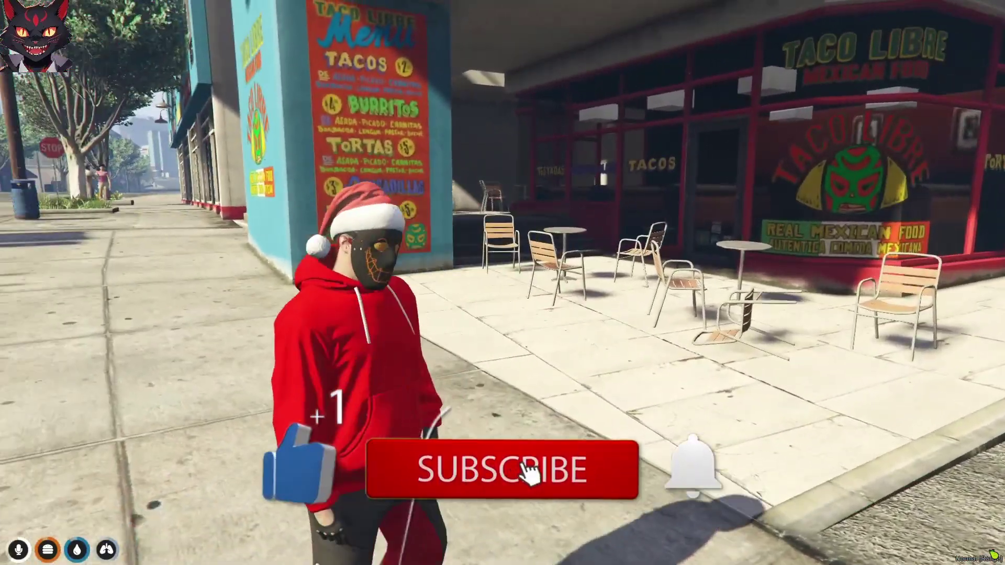
# Return to the Taco Restaurant page in Brave and download bacc5d-moreo_taco.rar into the MLOs folder in Downloads
pyautogui.press('super')
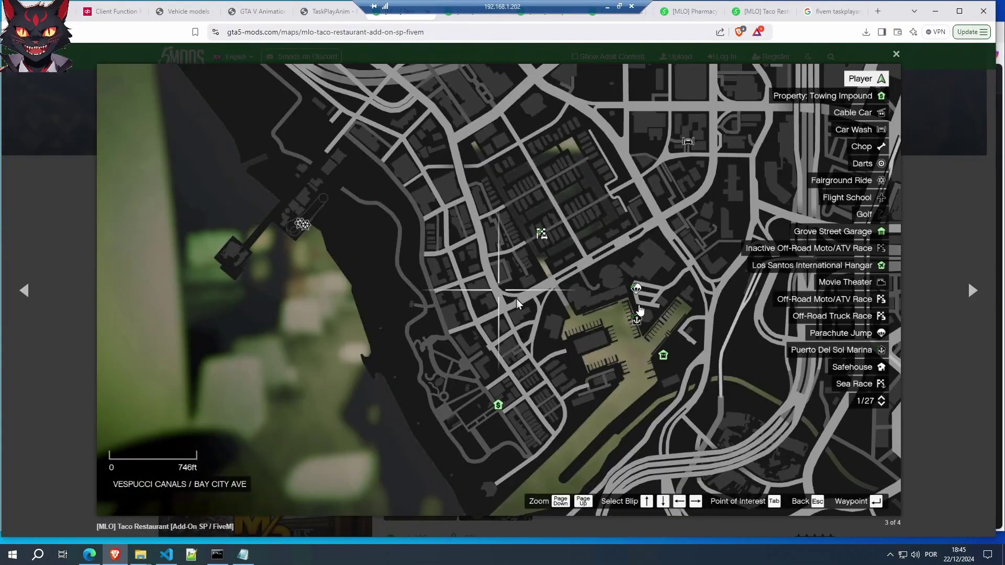
pyautogui.press('Escape')
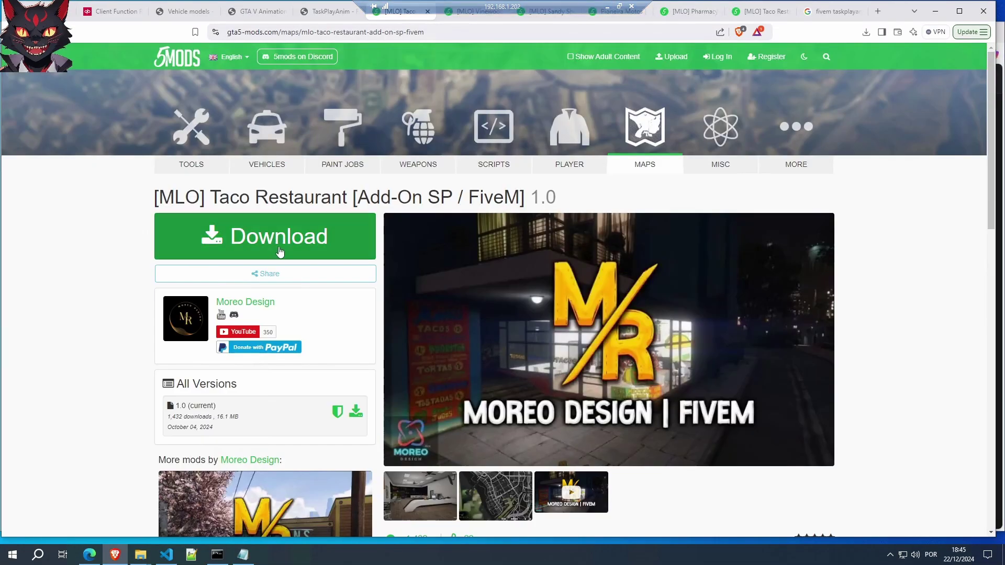
pyautogui.click(309, 230)
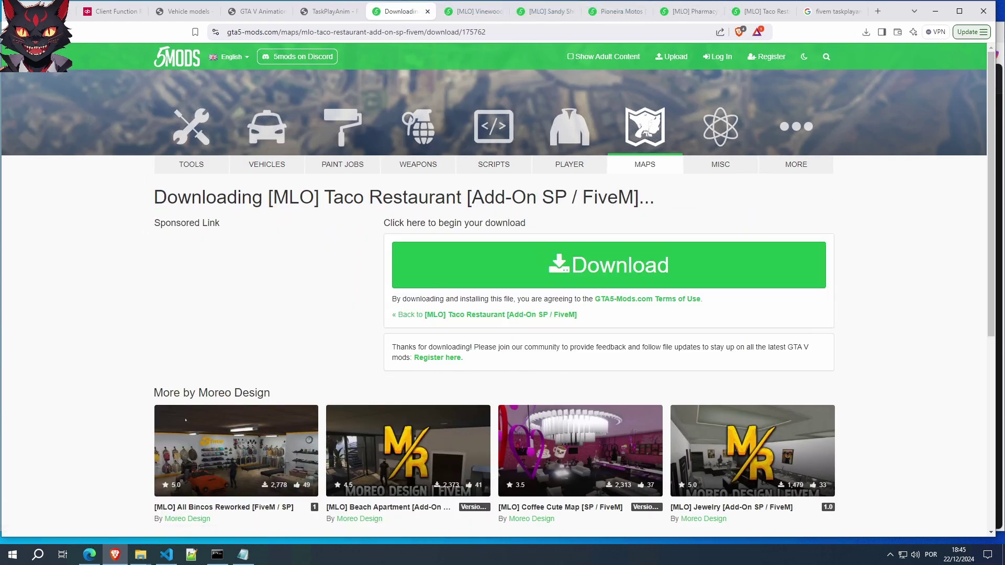
pyautogui.click(527, 269)
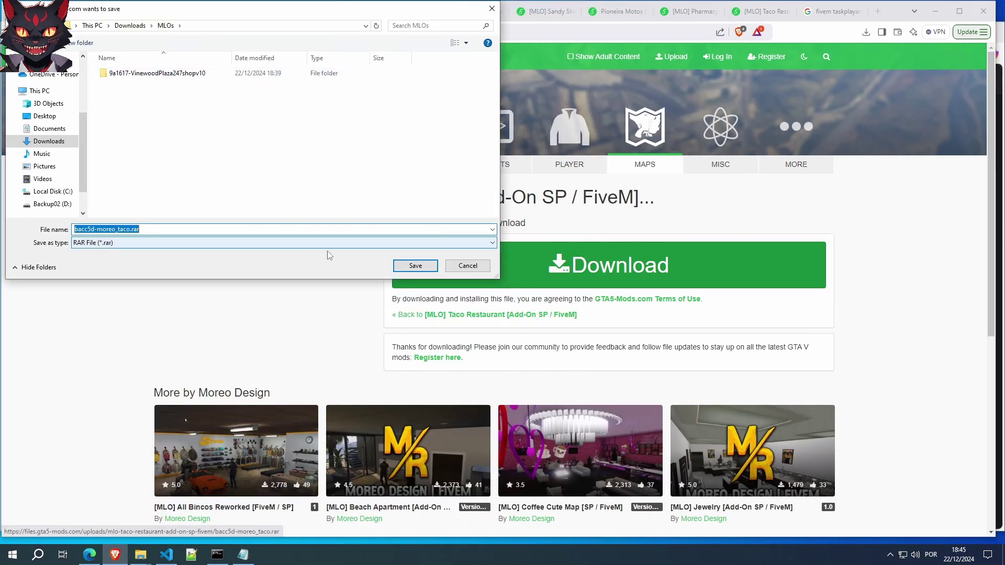
pyautogui.click(414, 267)
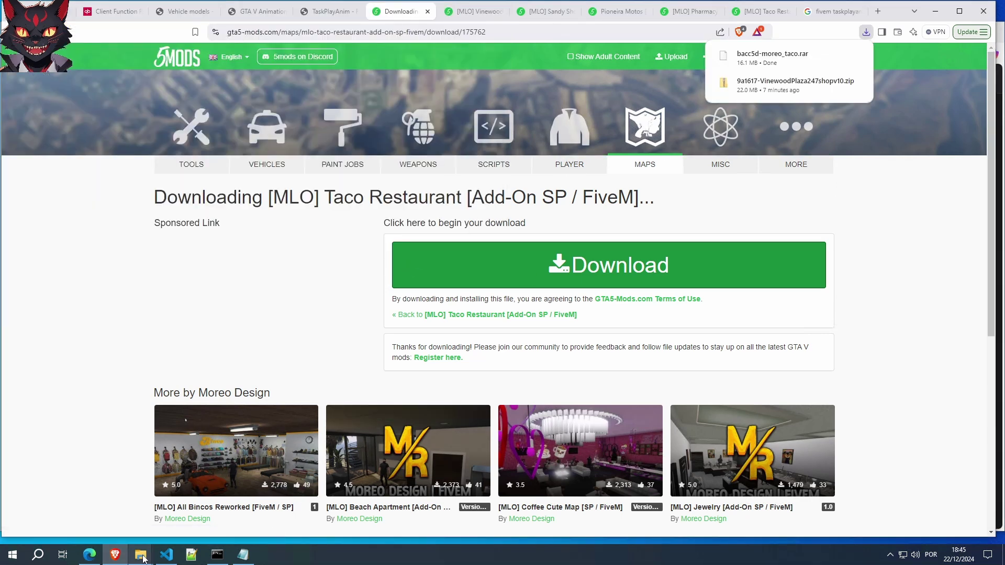
# Switch to File Explorer, return to the MLOs folder in Downloads and select bacc5d-moreo_taco.rar
pyautogui.moveTo(141, 554)
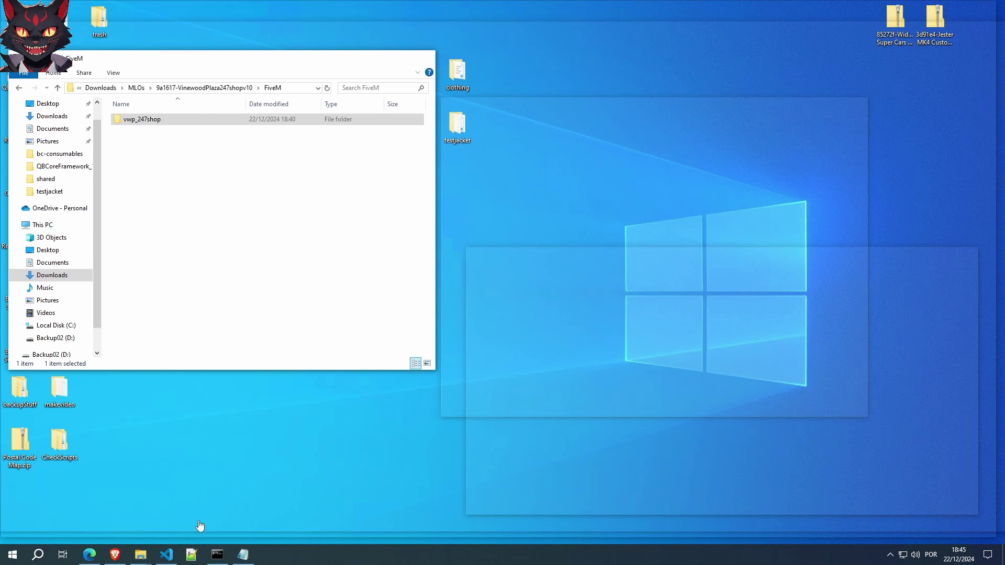
pyautogui.click(202, 529)
pyautogui.click(136, 87)
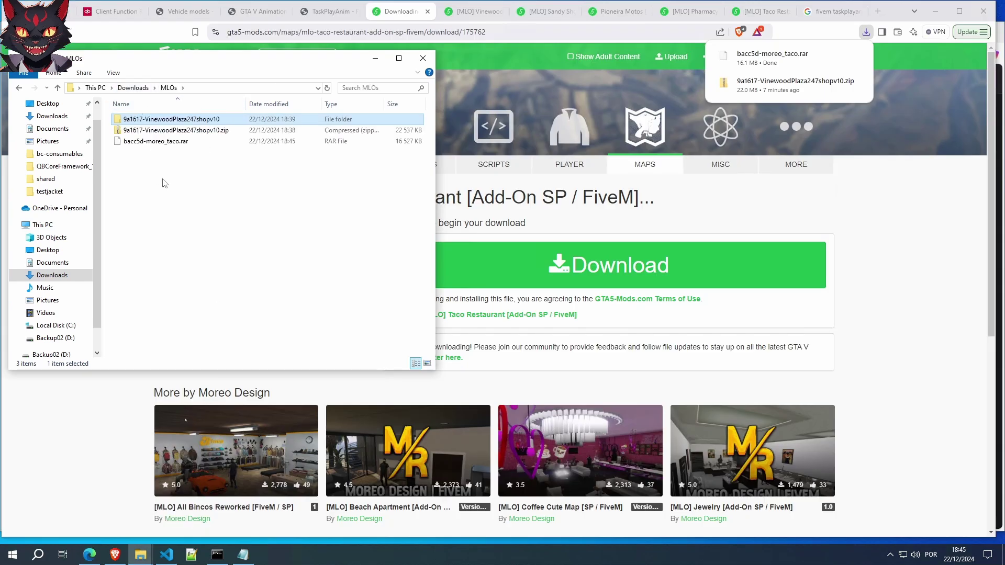
pyautogui.click(155, 142)
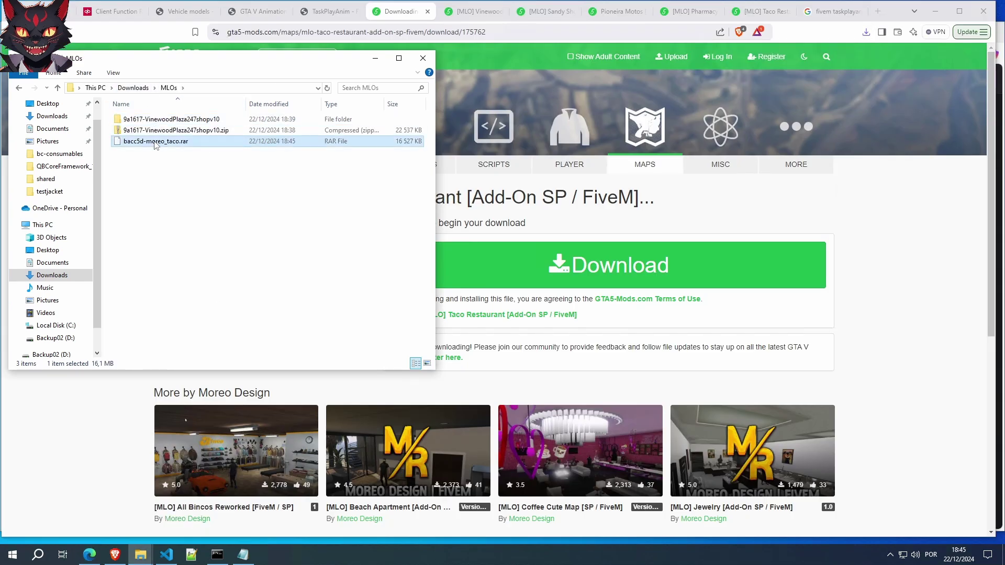
pyautogui.rightClick(155, 145)
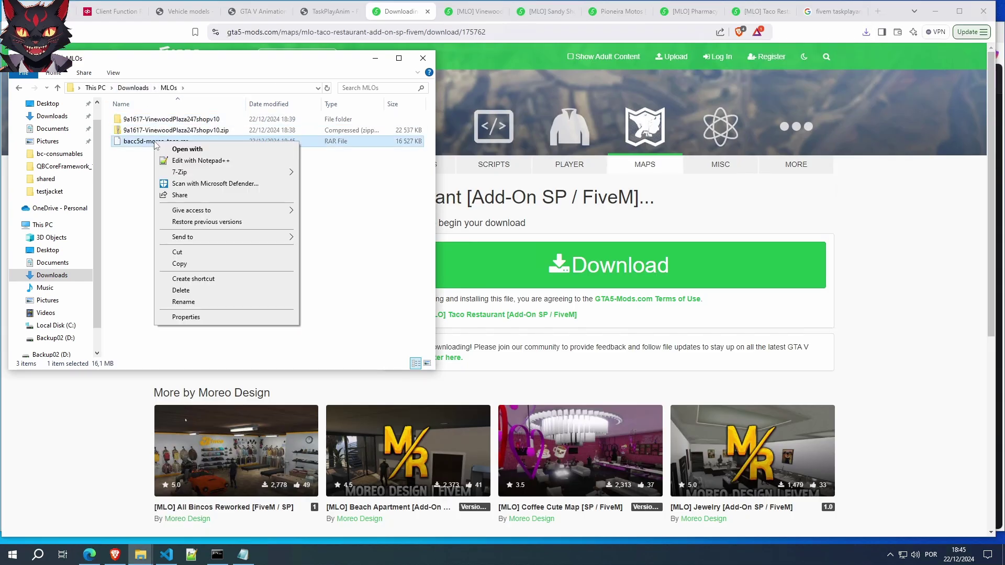
pyautogui.click(136, 171)
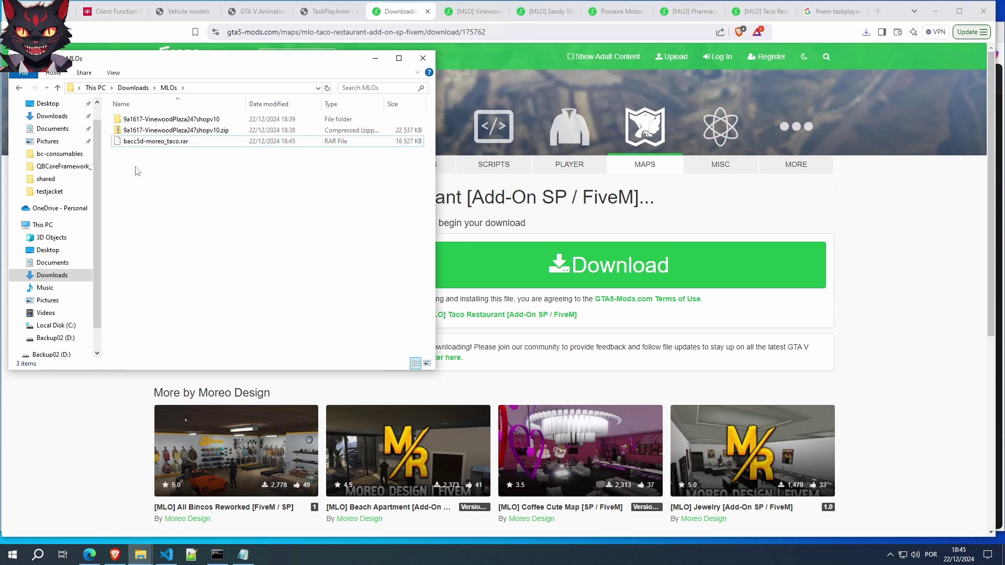
pyautogui.rightClick(174, 146)
pyautogui.moveTo(198, 179)
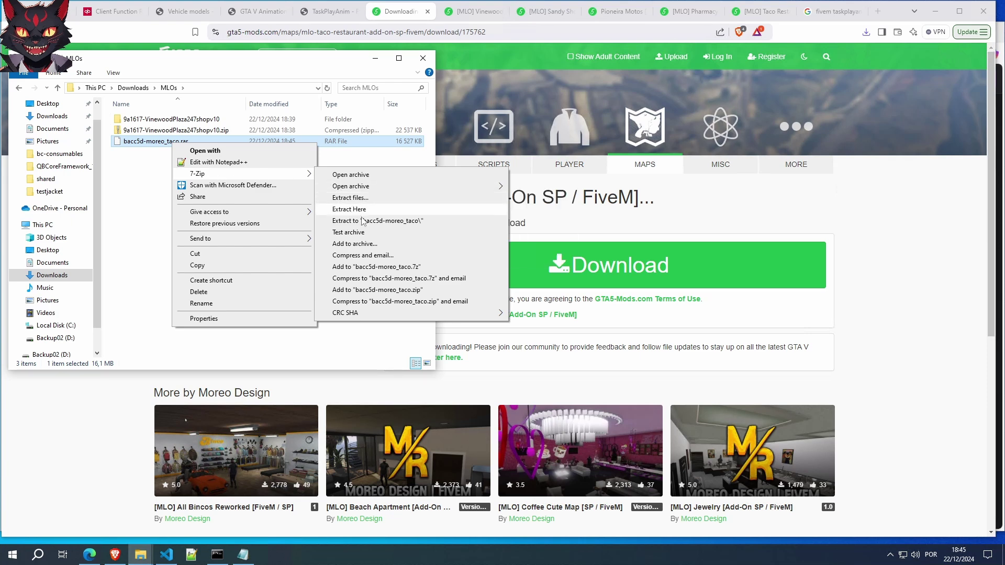
pyautogui.click(351, 198)
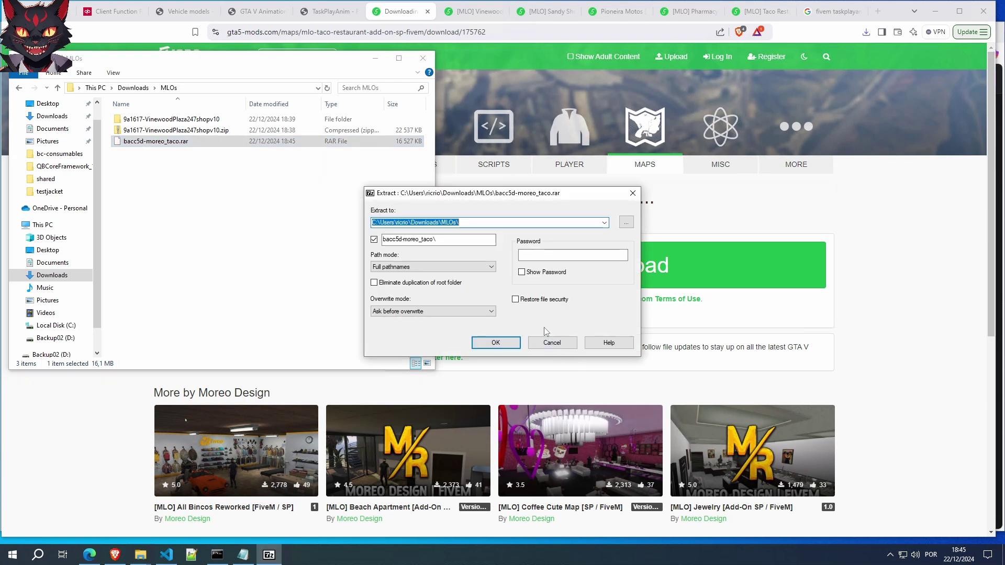
pyautogui.click(552, 343)
# Extract bacc5d-moreo_taco.rar with 7-Zip into its own bacc5d-moreo_taco folder and open that folder
pyautogui.rightClick(140, 142)
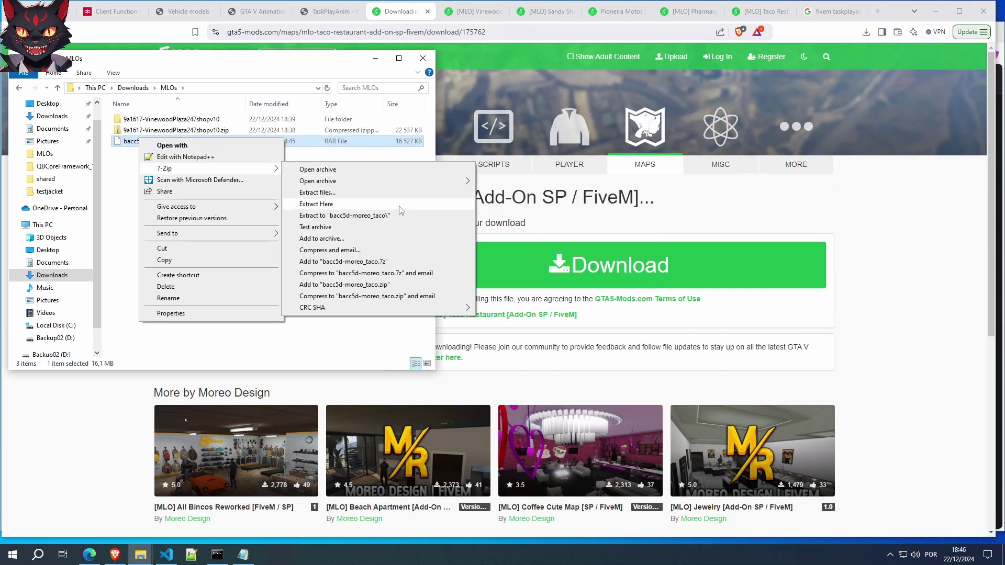
pyautogui.click(397, 218)
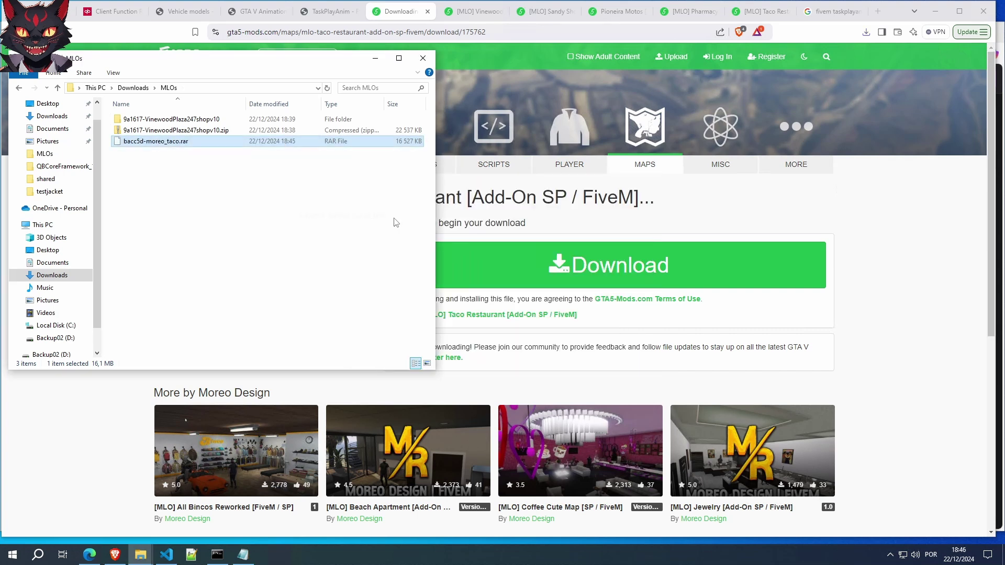
pyautogui.doubleClick(157, 130)
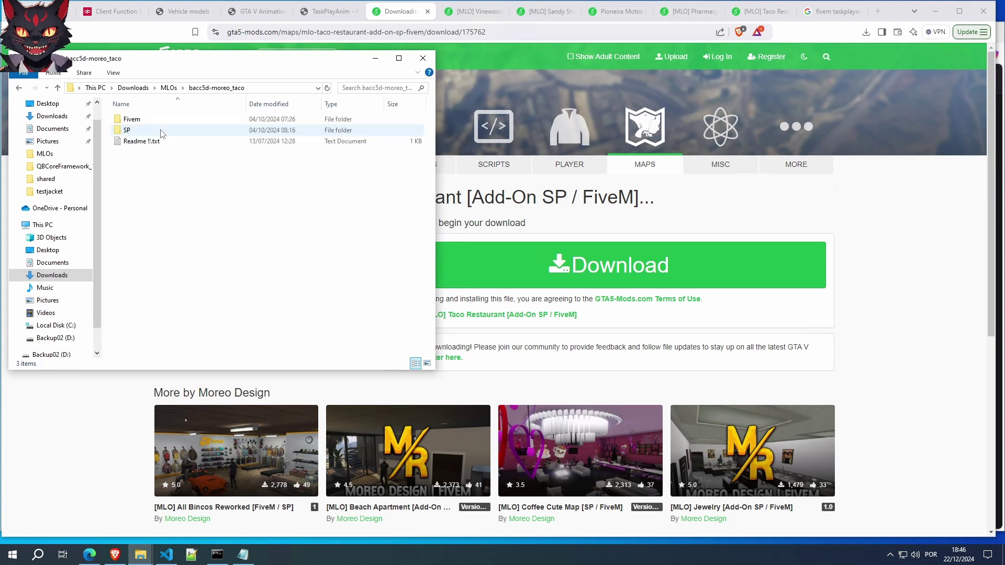
# Bring up the server's [mlos] folder window beside the extracted files and open the Fivem folder of bacc5d-moreo_taco
pyautogui.click(131, 119)
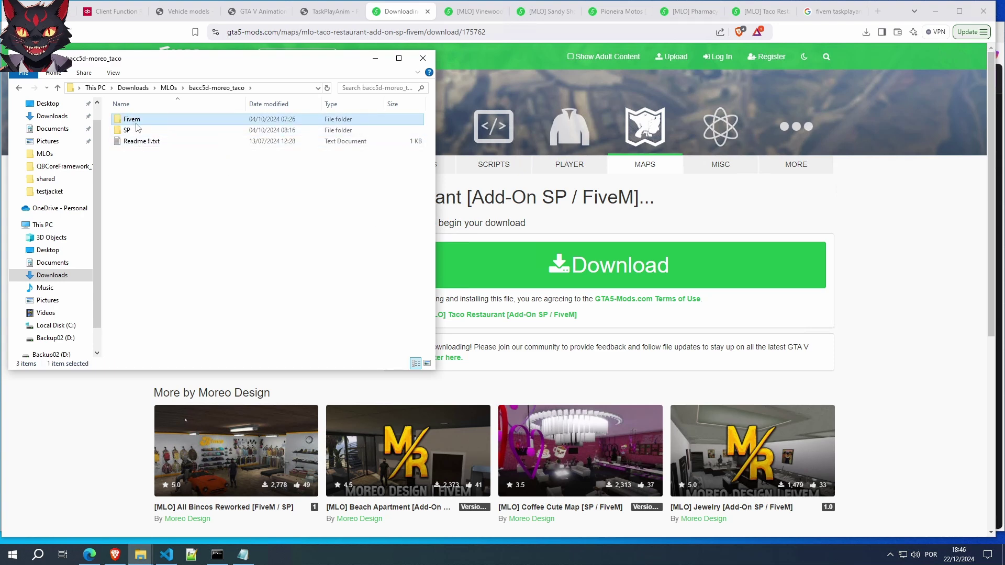
pyautogui.moveTo(140, 554)
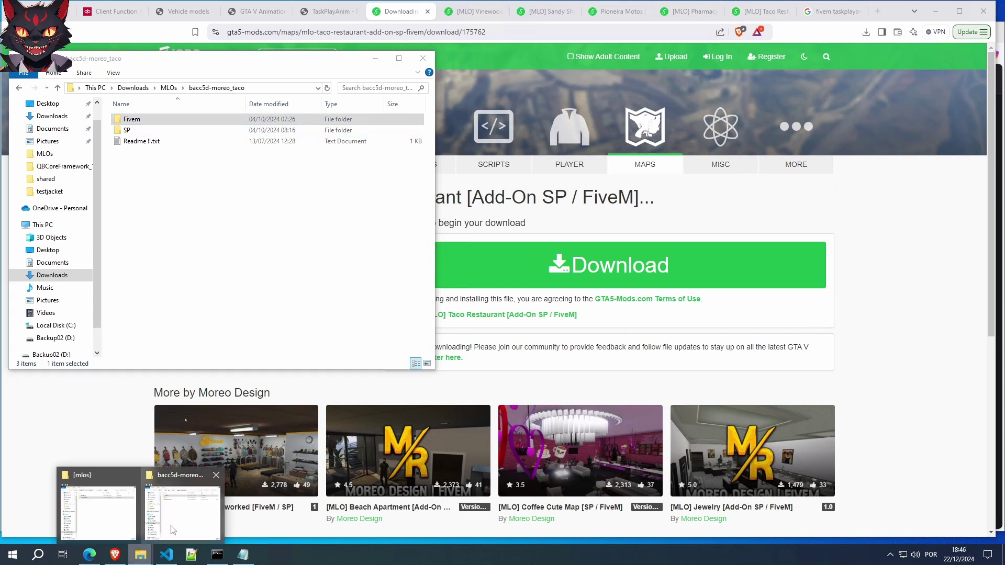
pyautogui.moveTo(173, 530)
pyautogui.click(109, 511)
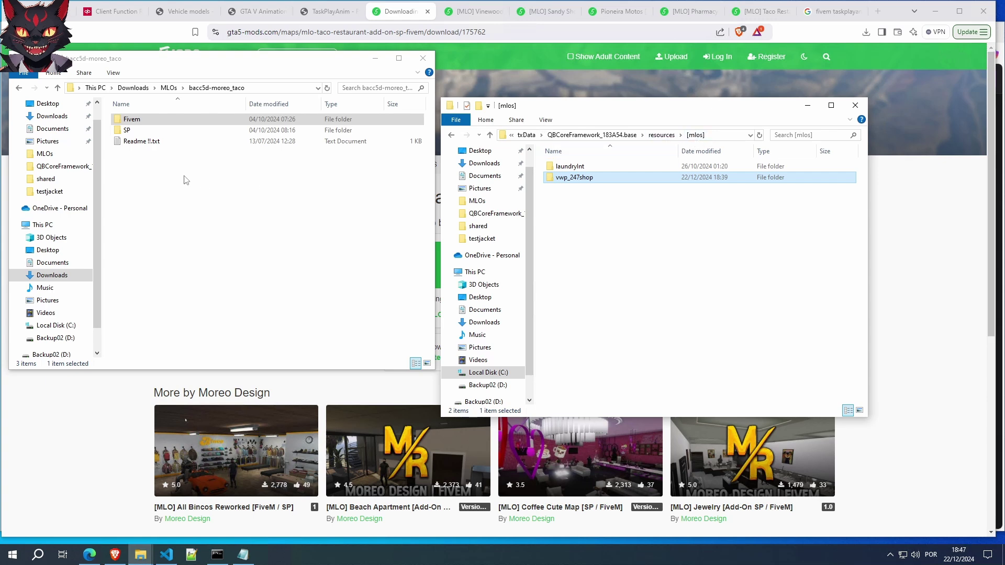
pyautogui.doubleClick(150, 120)
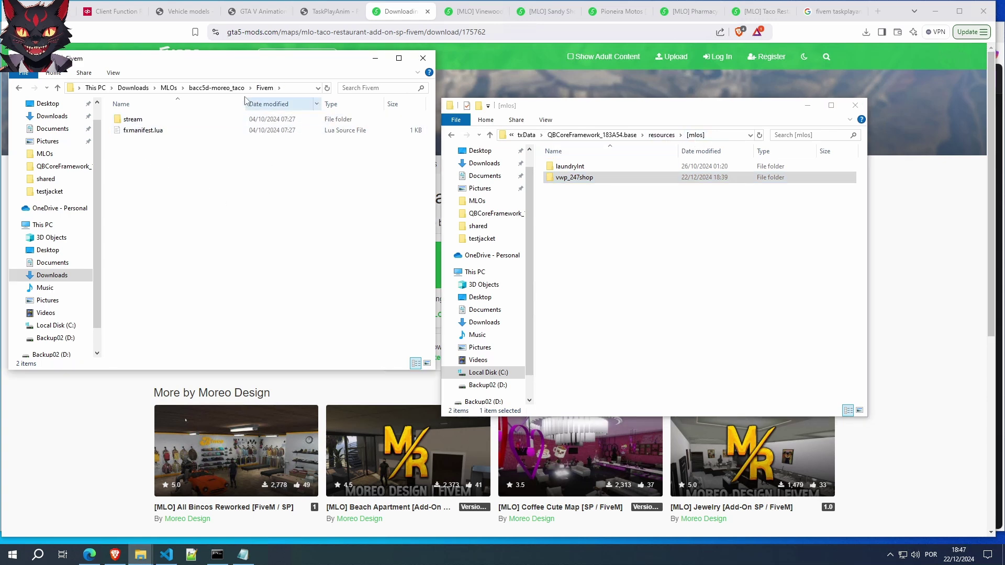
# Create a new folder named tacorest in the server's [mlos] resources folder
pyautogui.rightClick(592, 211)
pyautogui.moveTo(669, 339)
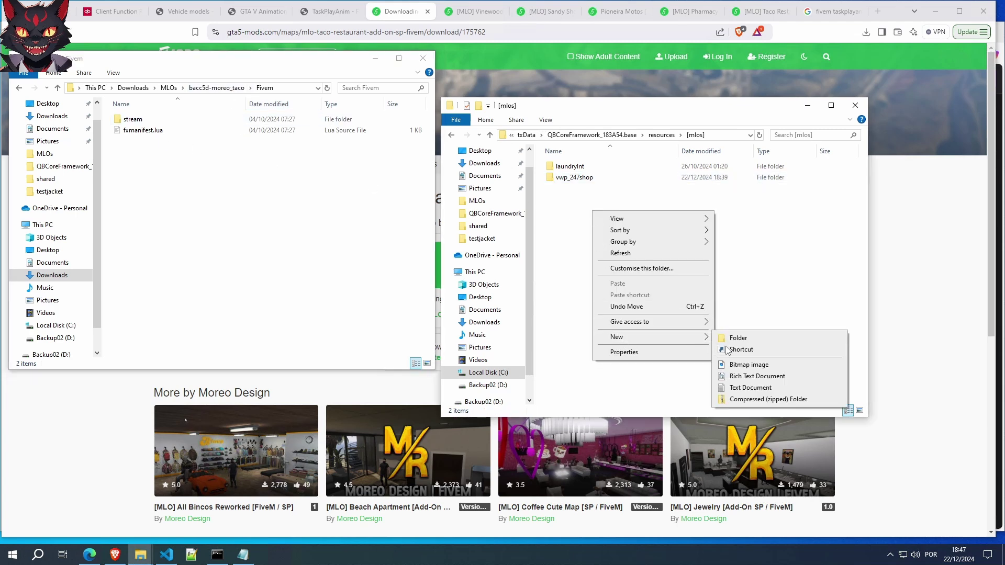
pyautogui.click(739, 338)
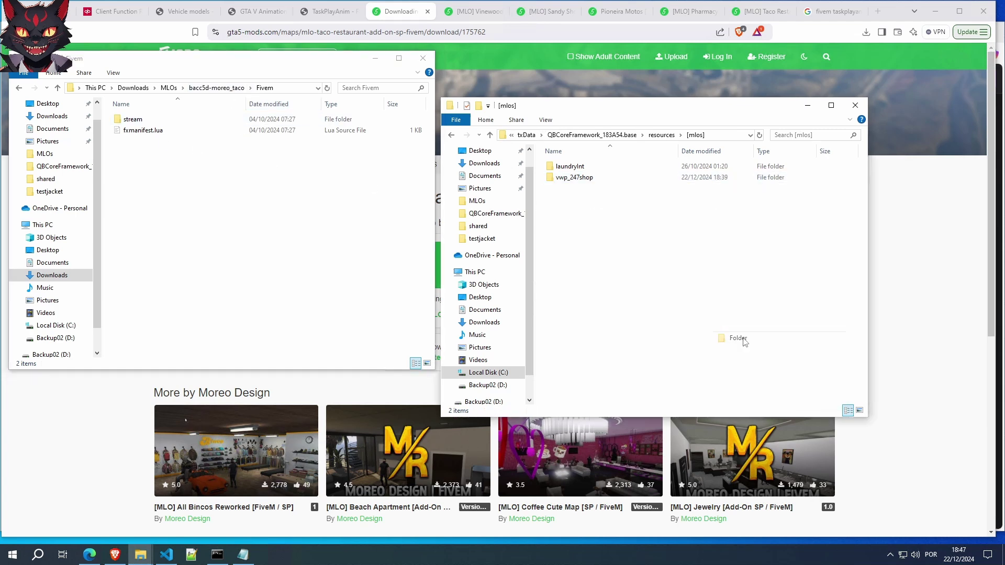
pyautogui.write('TacoR')
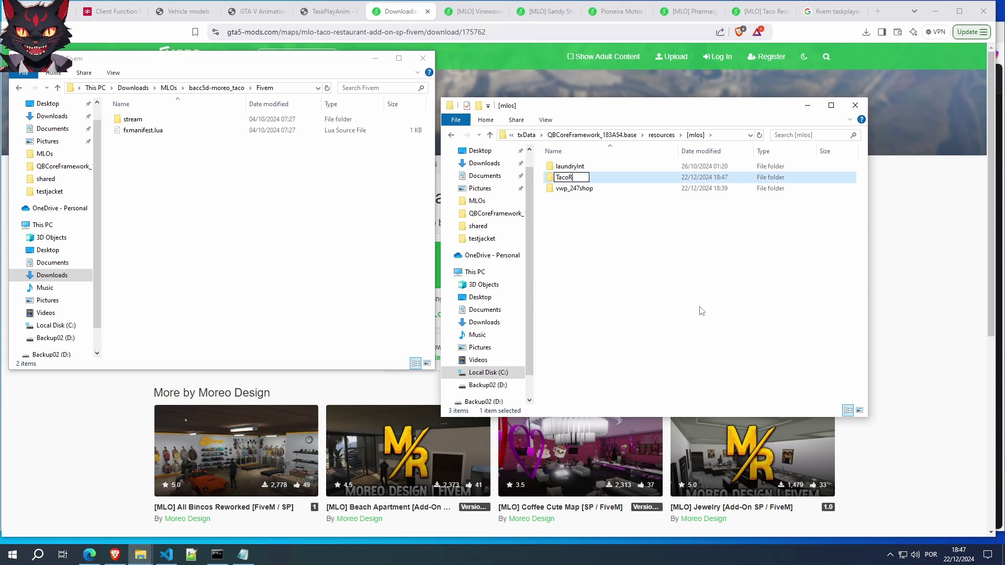
pyautogui.press('BackSpace')
pyautogui.press('BackSpace')
pyautogui.press('BackSpace')
pyautogui.press('BackSpace')
pyautogui.press('BackSpace')
pyautogui.write('tacores')
pyautogui.press('Return')
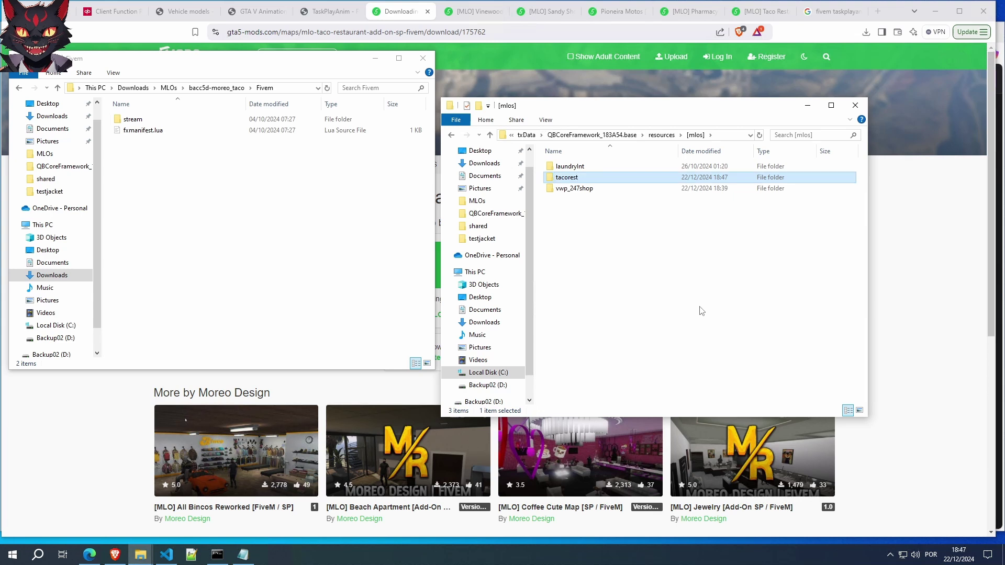
# Copy the stream folder and fxmanifest.lua from the Fivem folder into tacorest, then return to the [mlos] folder
pyautogui.doubleClick(566, 178)
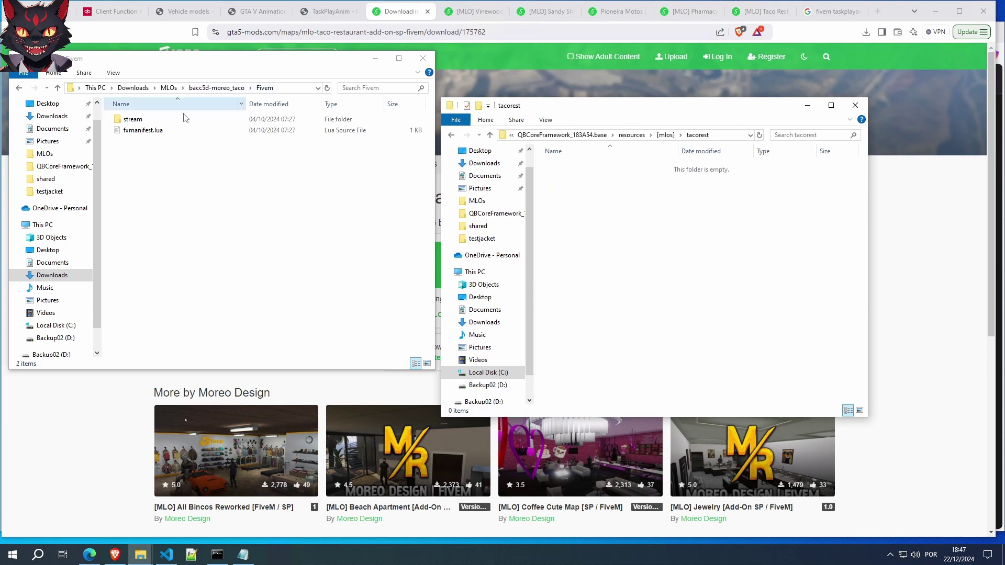
pyautogui.moveTo(194, 166); pyautogui.dragTo(606, 197)
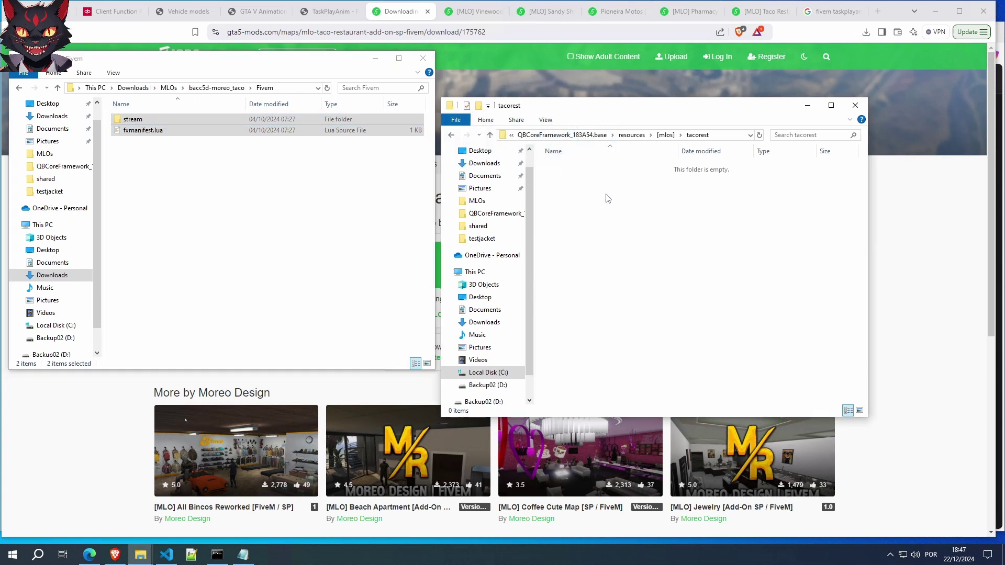
pyautogui.click(665, 135)
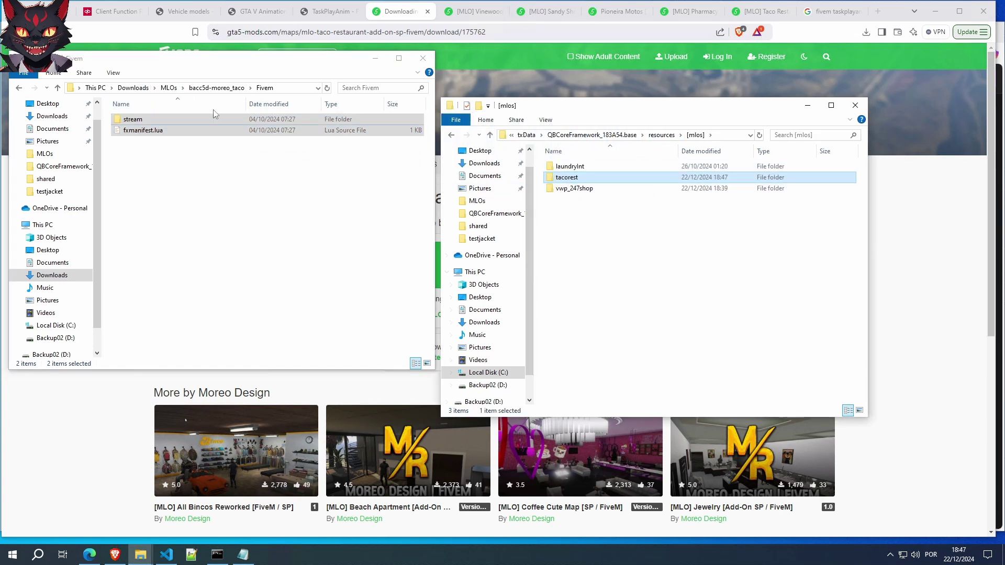
# Review the Fivem folder inside bacc5d-moreo_taco alongside the server's [mlos] folder
pyautogui.click(216, 88)
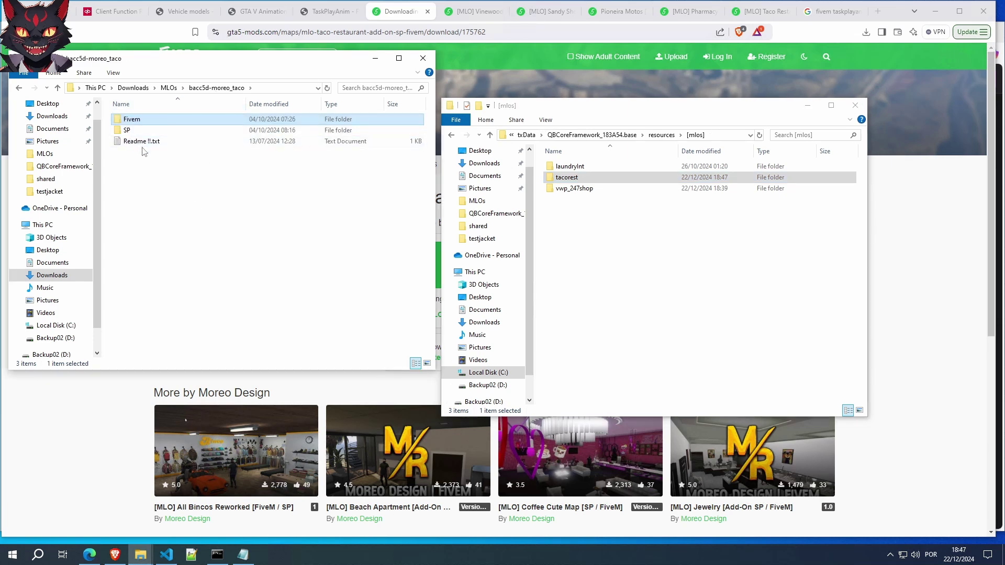
pyautogui.doubleClick(131, 122)
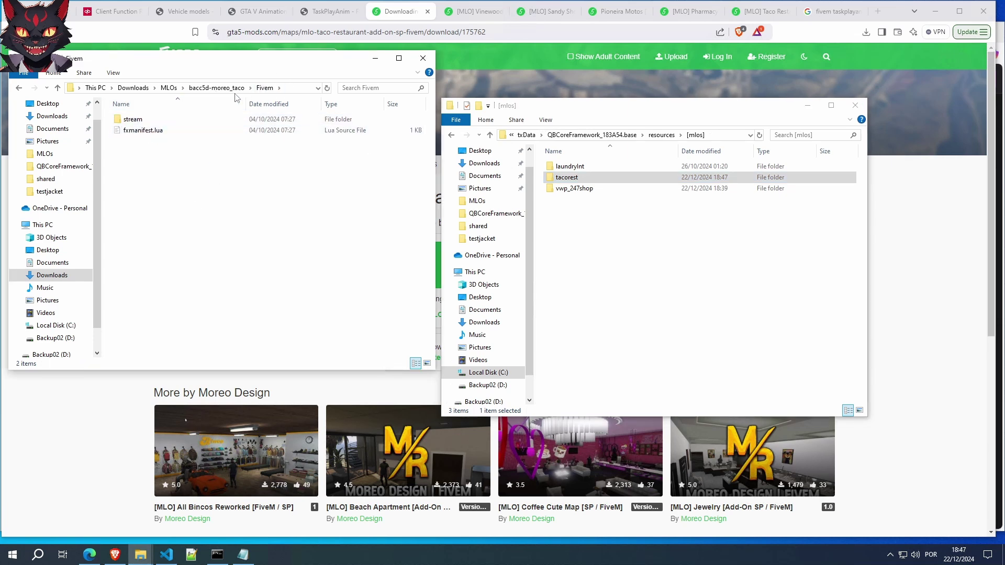
pyautogui.click(217, 88)
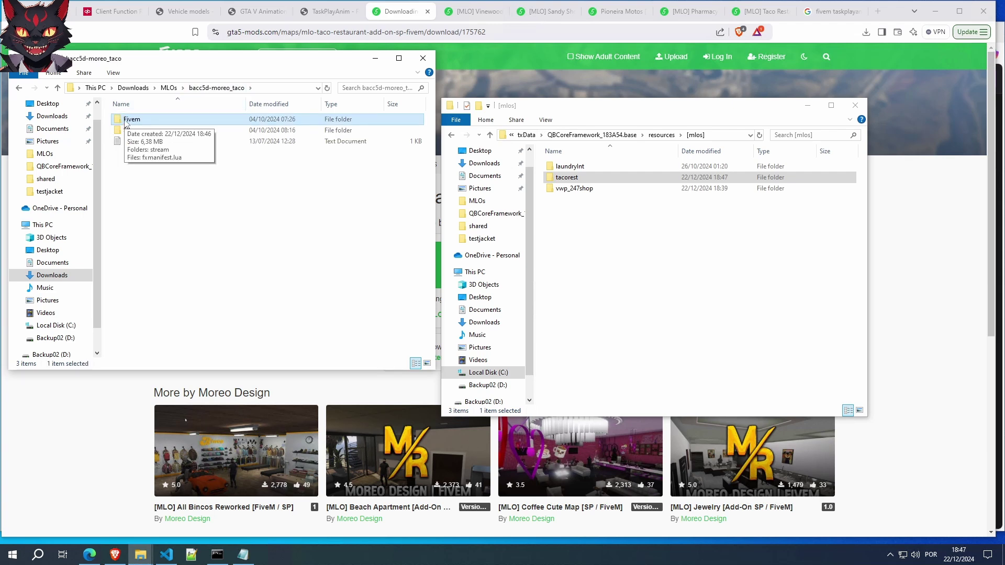
pyautogui.click(626, 281)
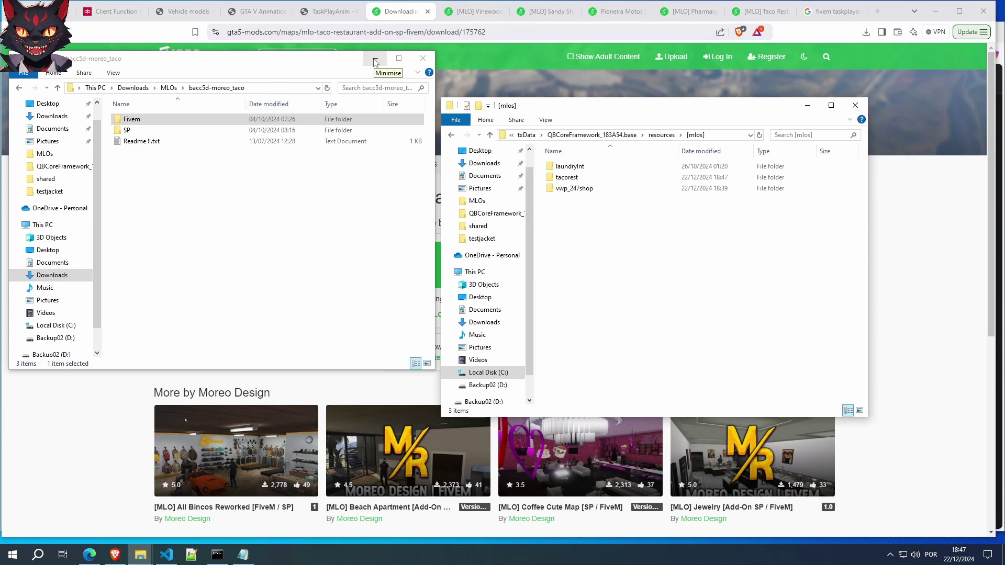
# Switch to txAdmin in Edge, restart the server and bring up the server console to check that the resources start
pyautogui.click(99, 554)
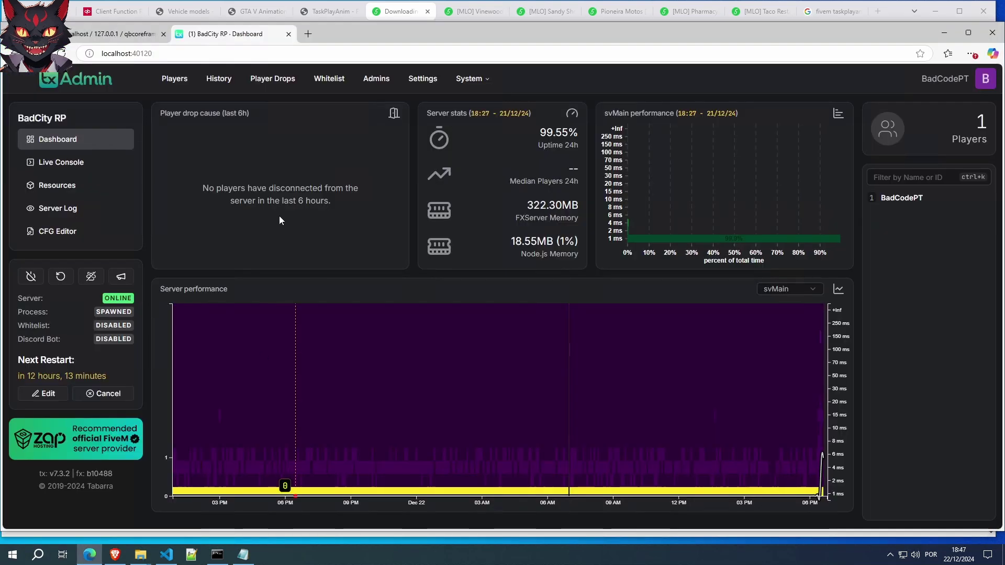
pyautogui.click(60, 276)
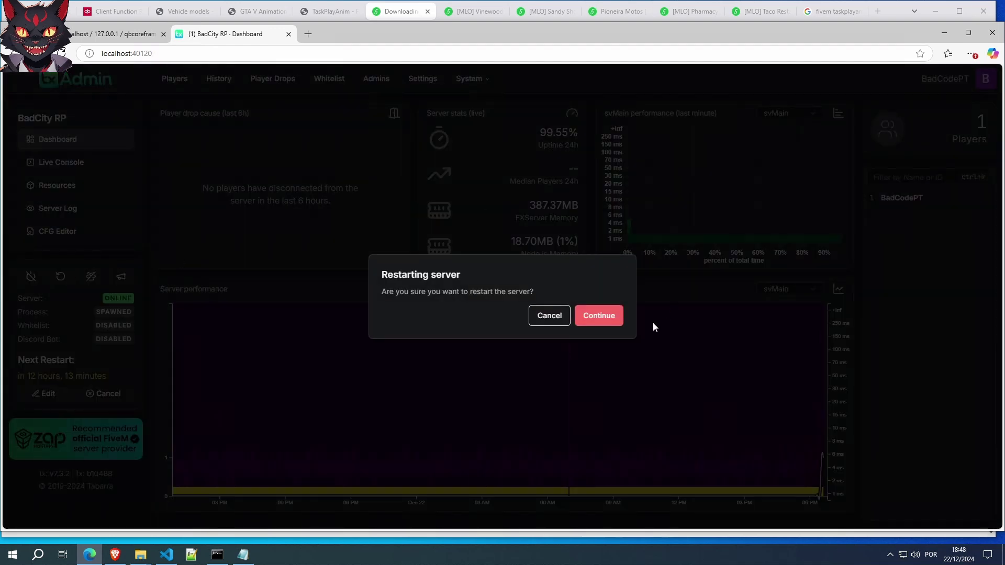
pyautogui.click(599, 317)
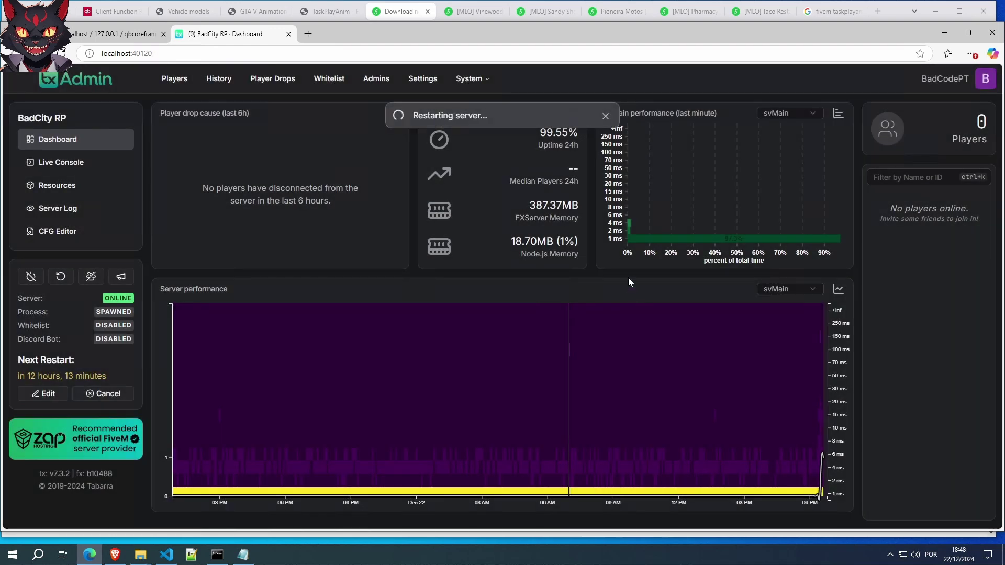
pyautogui.click(218, 560)
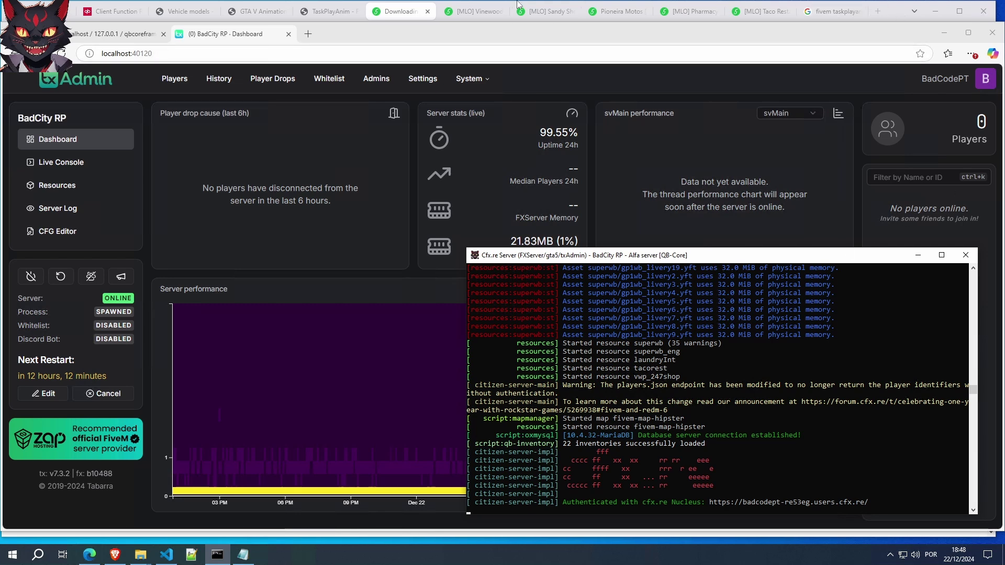
# Leave the remote desktop for the game and walk into the Taco Libre restaurant to inspect its interior and kitchen
pyautogui.moveTo(607, 2)
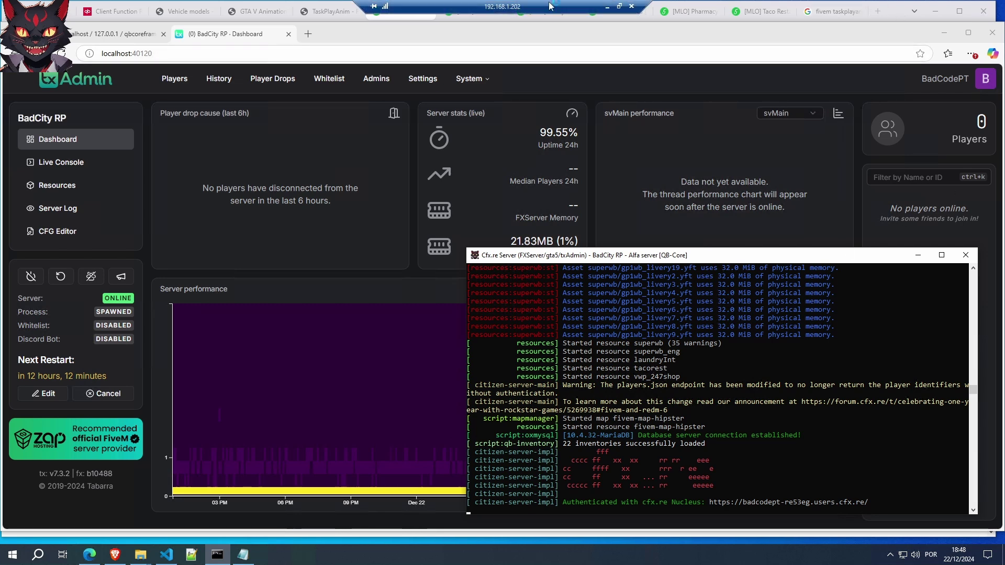
pyautogui.click(607, 6)
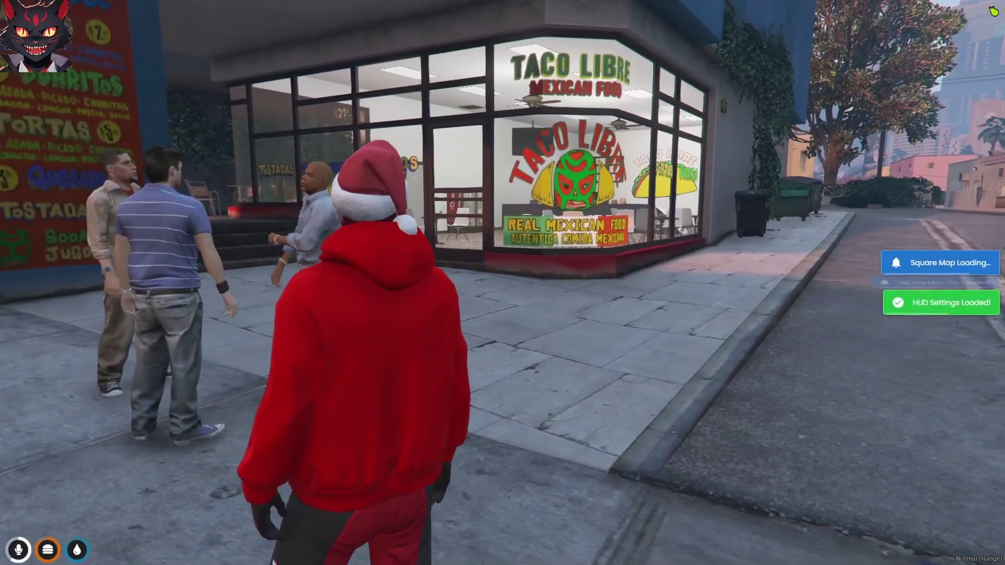
pyautogui.press('w')
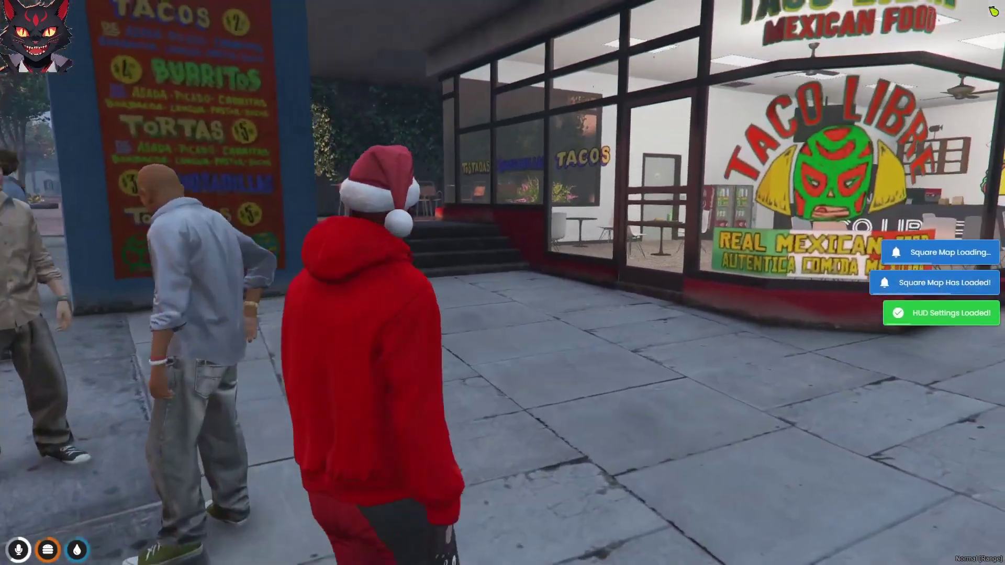
pyautogui.press('w')
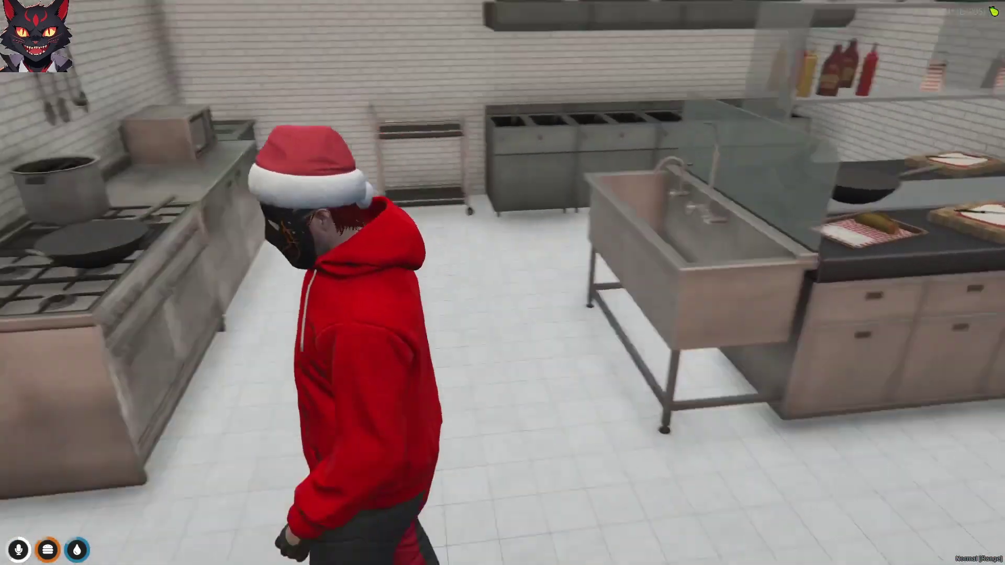
pyautogui.press('w')
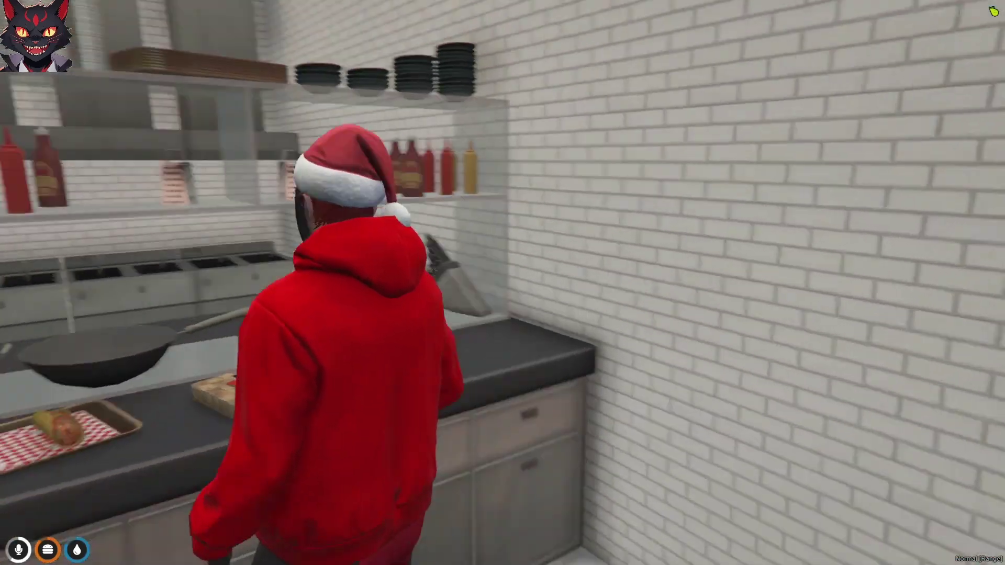
pyautogui.press('w')
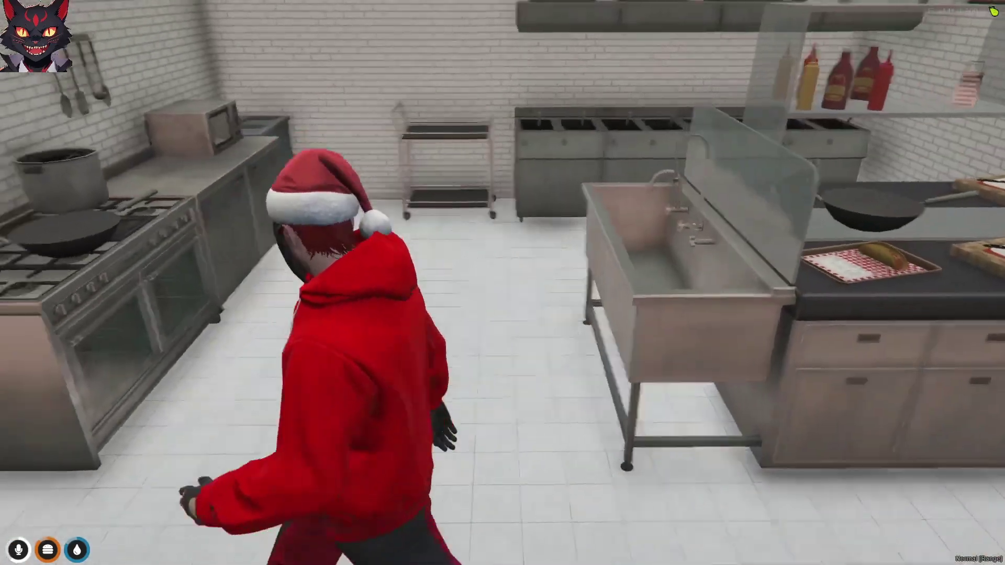
pyautogui.press('w')
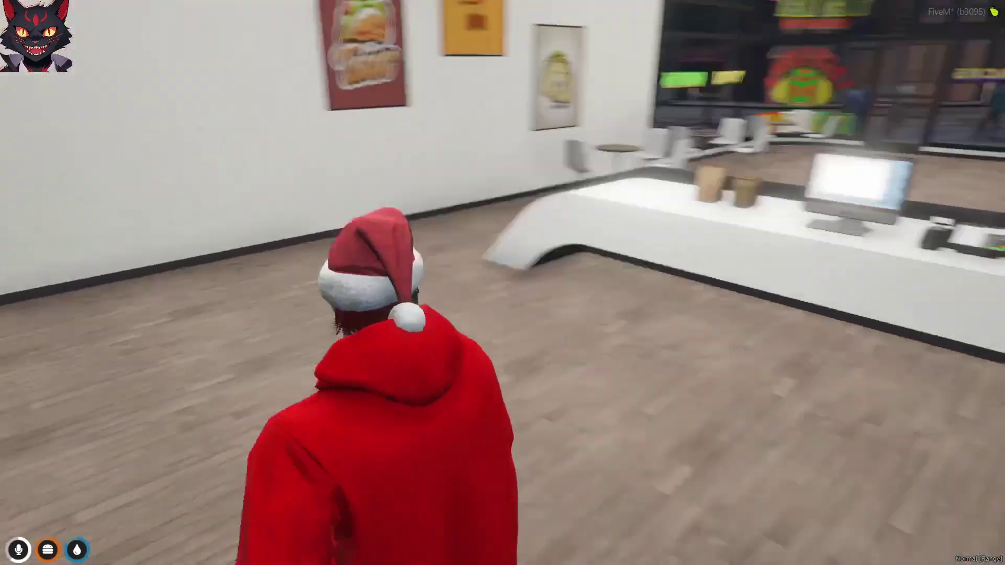
pyautogui.press('w')
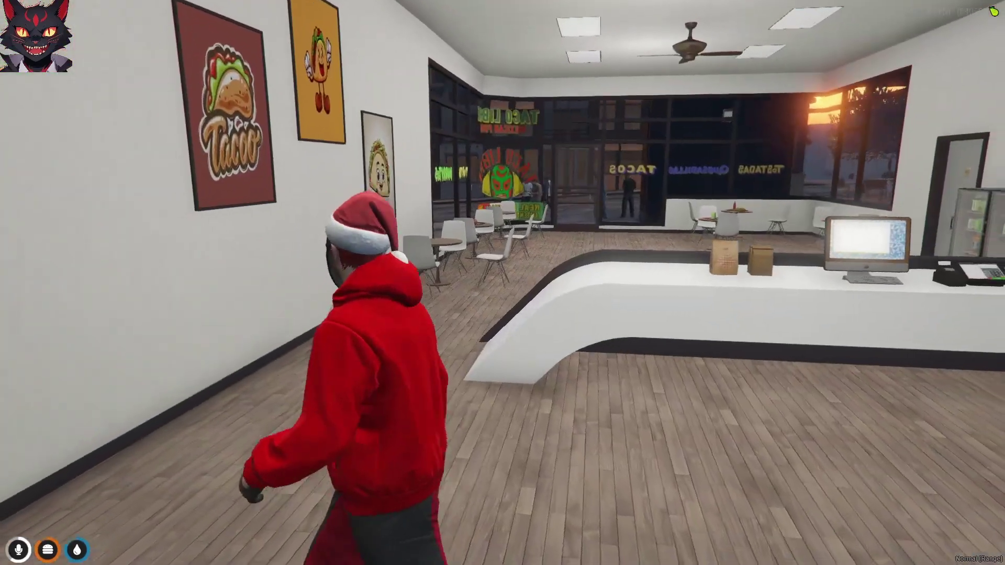
pyautogui.press('w')
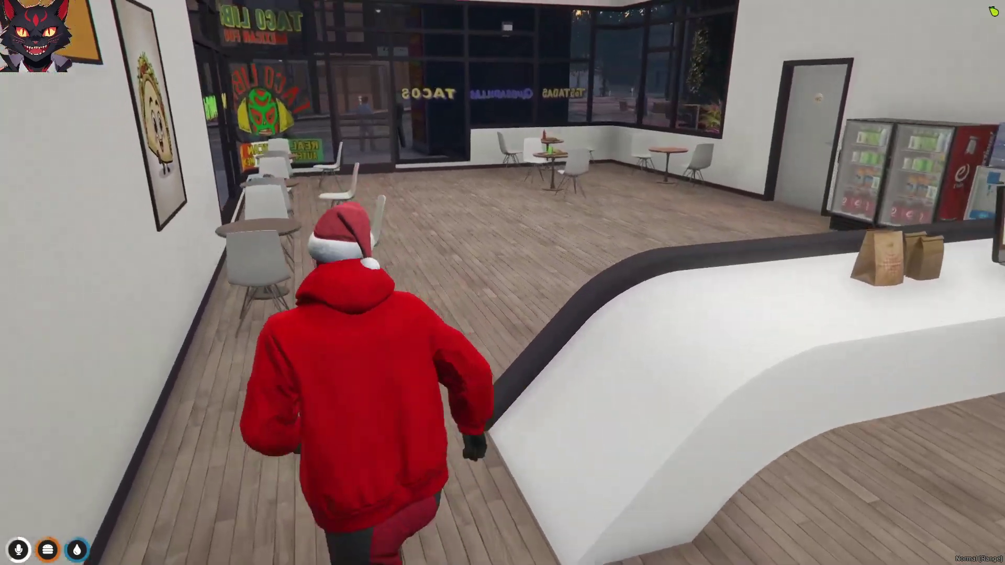
pyautogui.press('w')
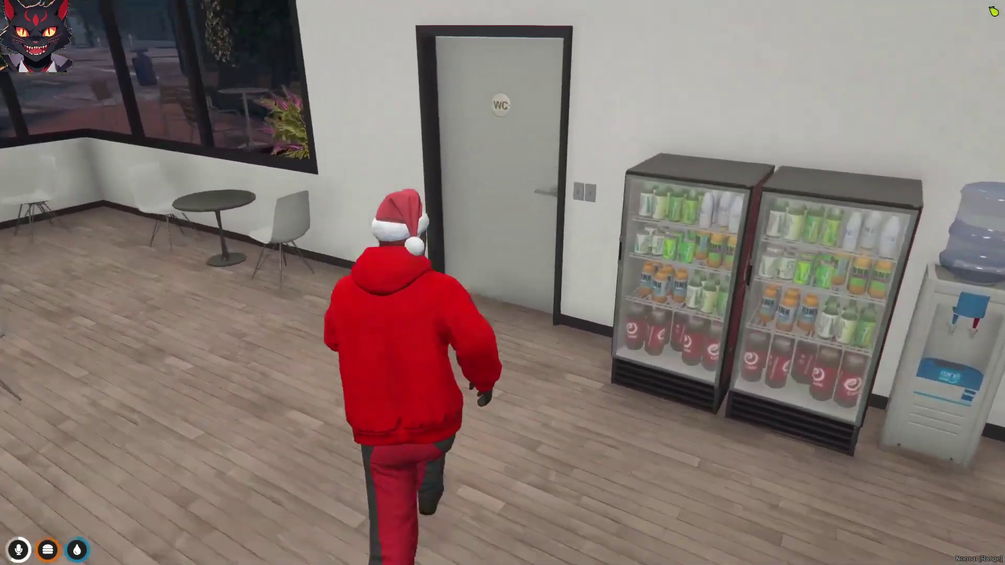
pyautogui.press('w')
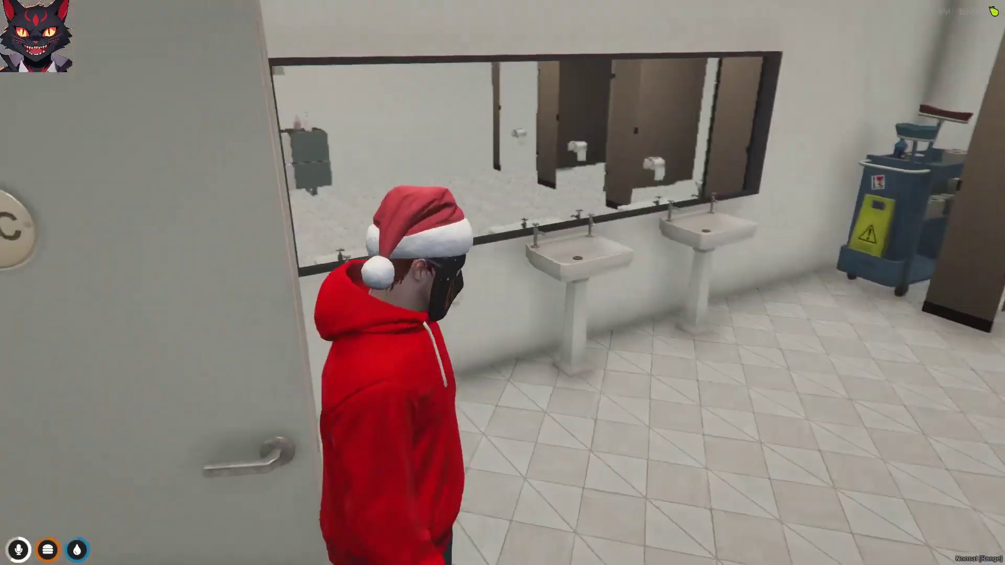
pyautogui.press('w')
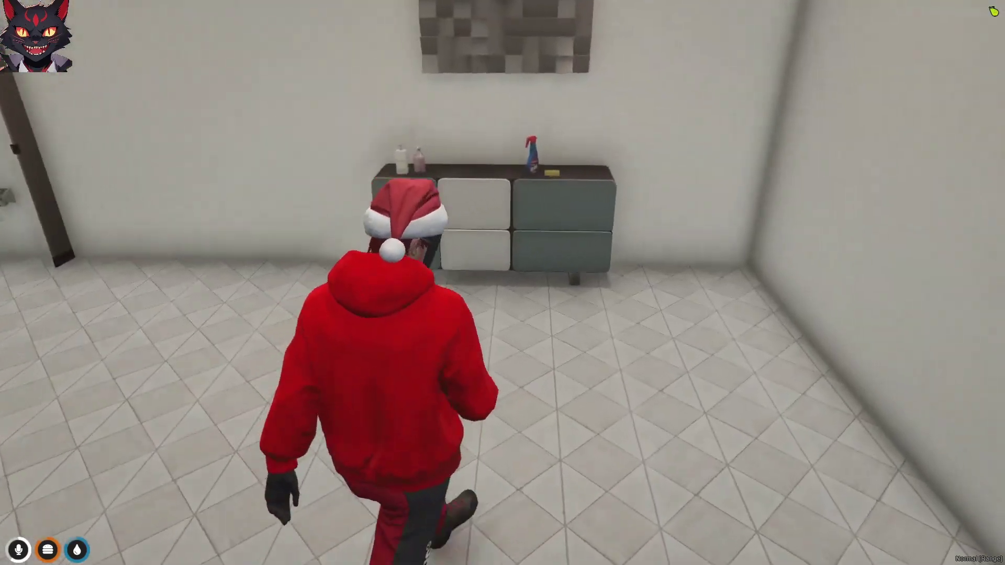
pyautogui.press('w')
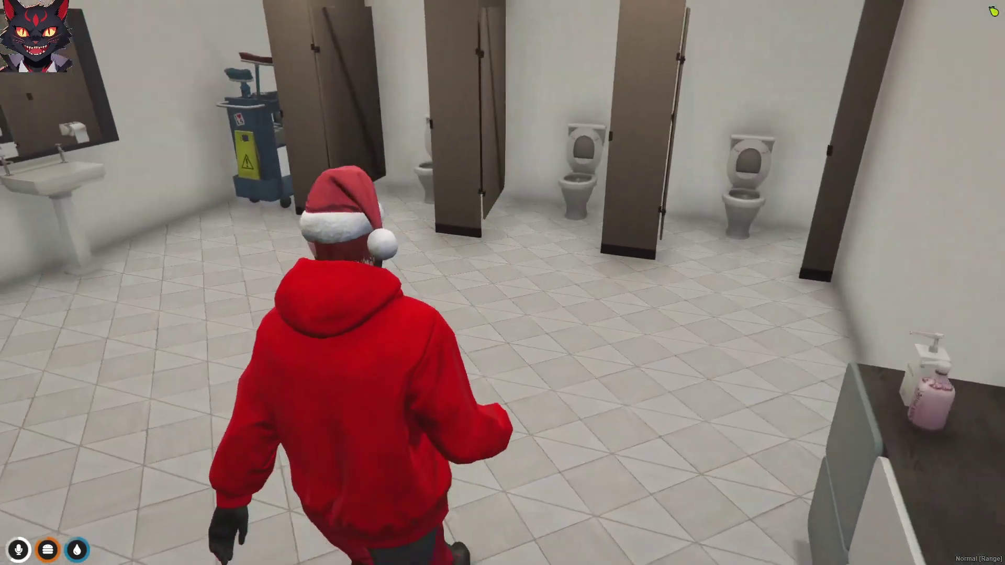
pyautogui.press('w')
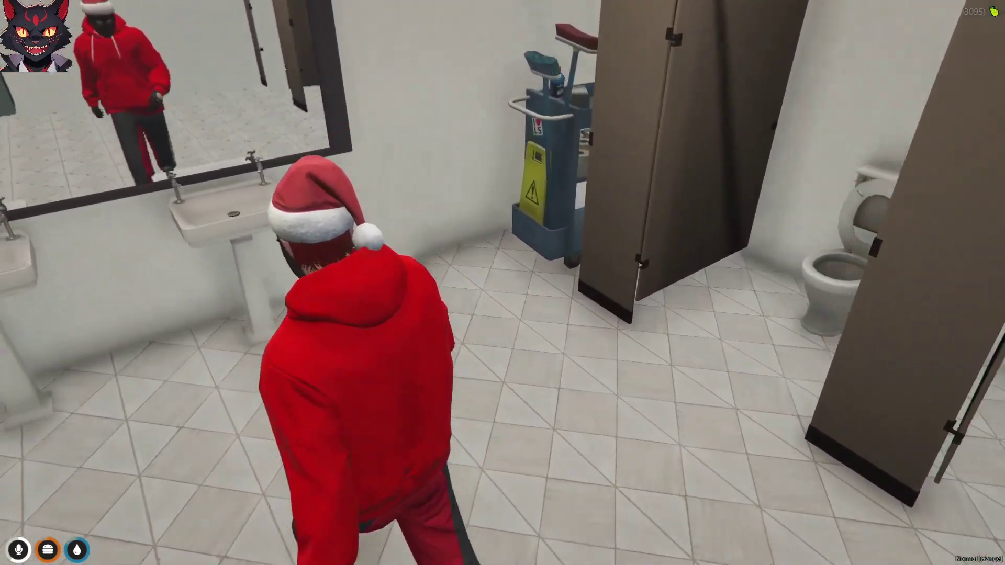
pyautogui.press('w')
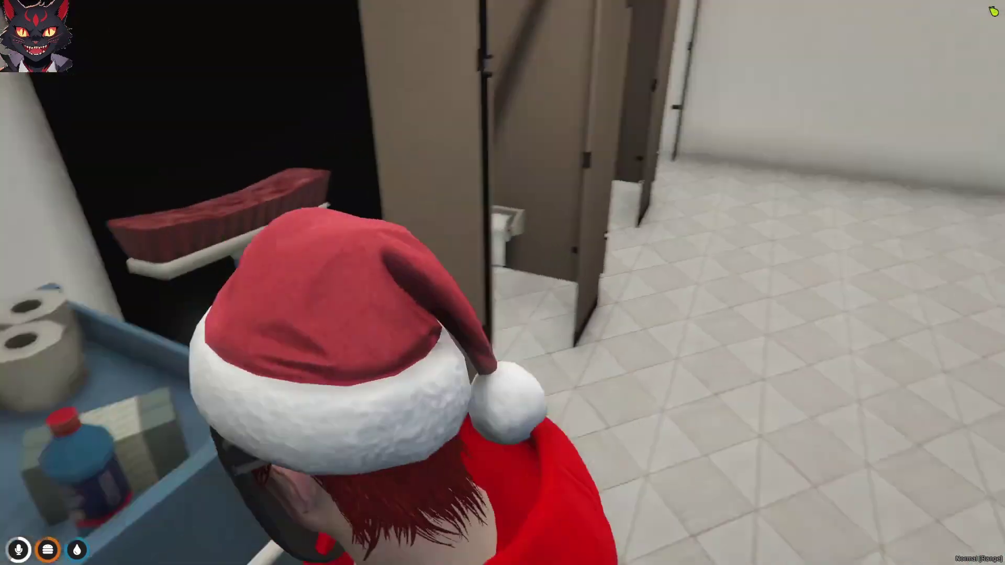
pyautogui.press('w')
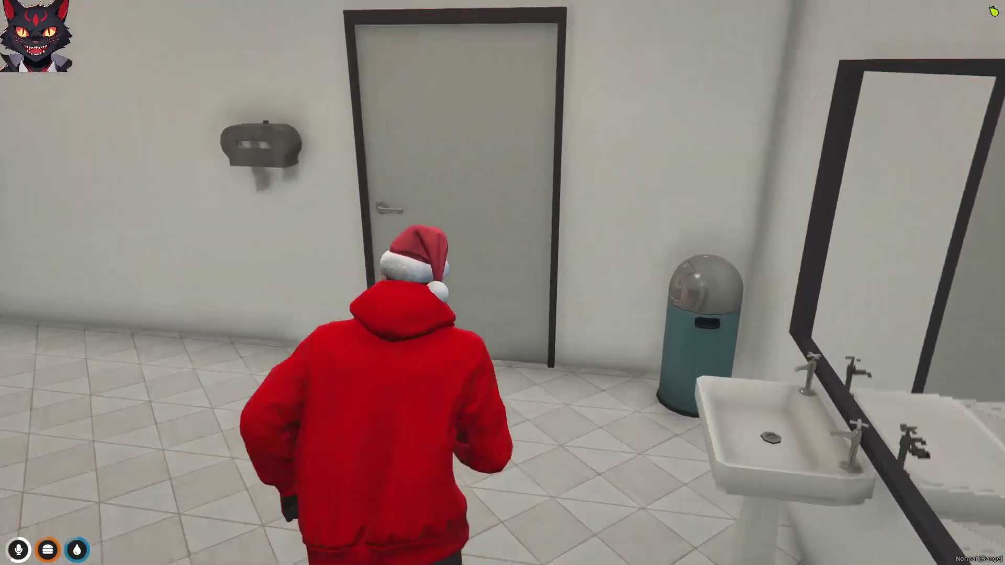
pyautogui.press('w')
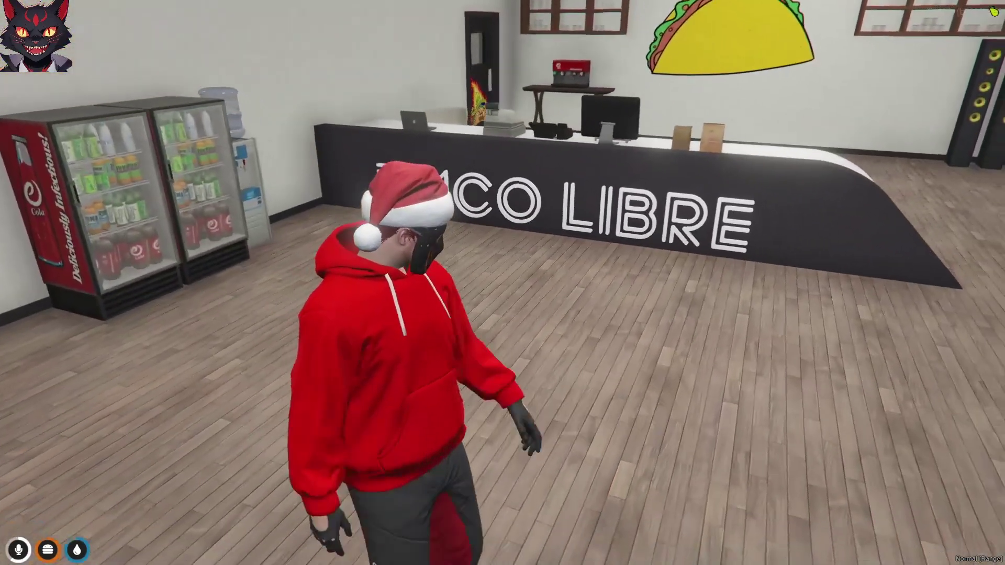
pyautogui.press('w')
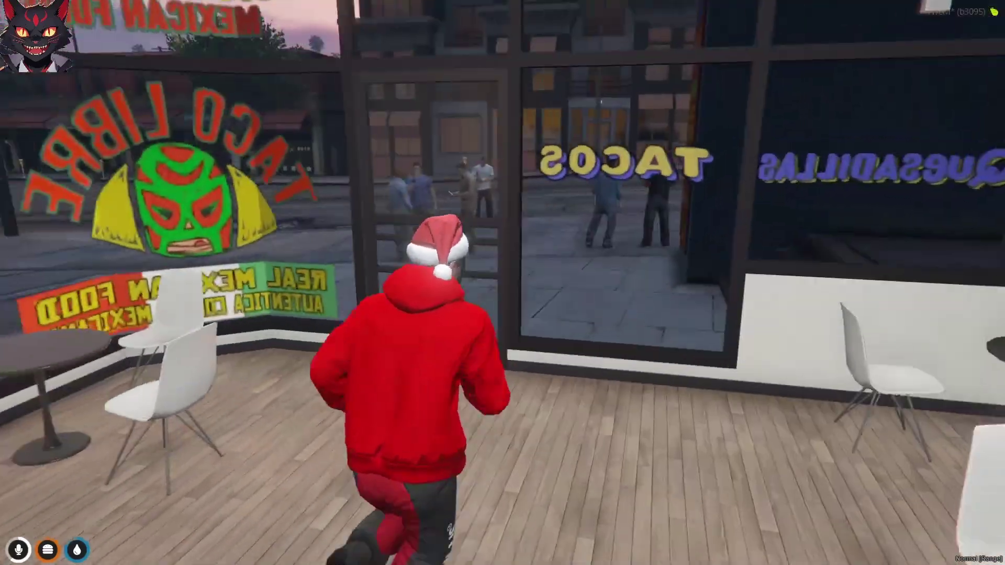
pyautogui.press('w')
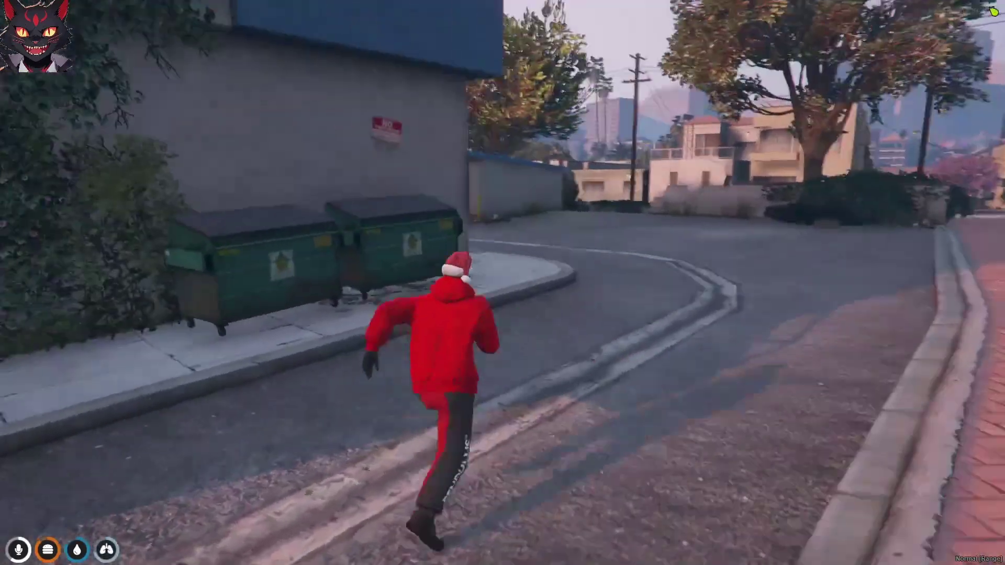
pyautogui.press('w')
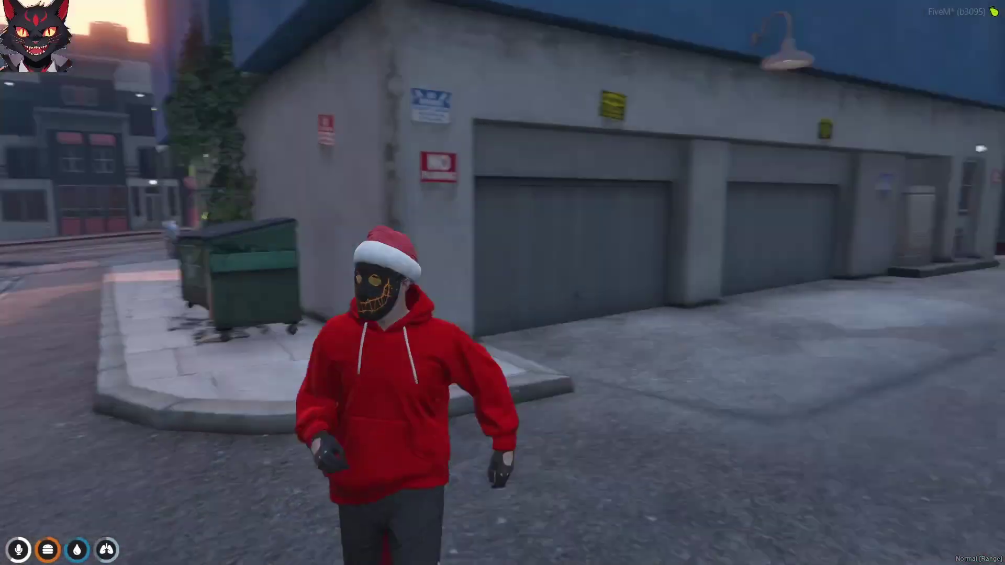